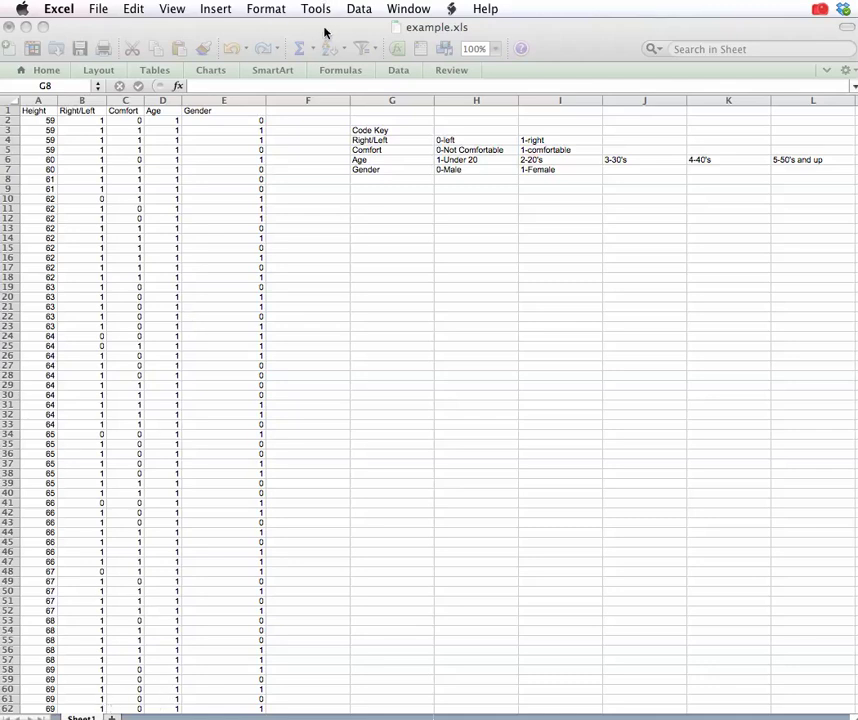
pyautogui.click(828, 76)
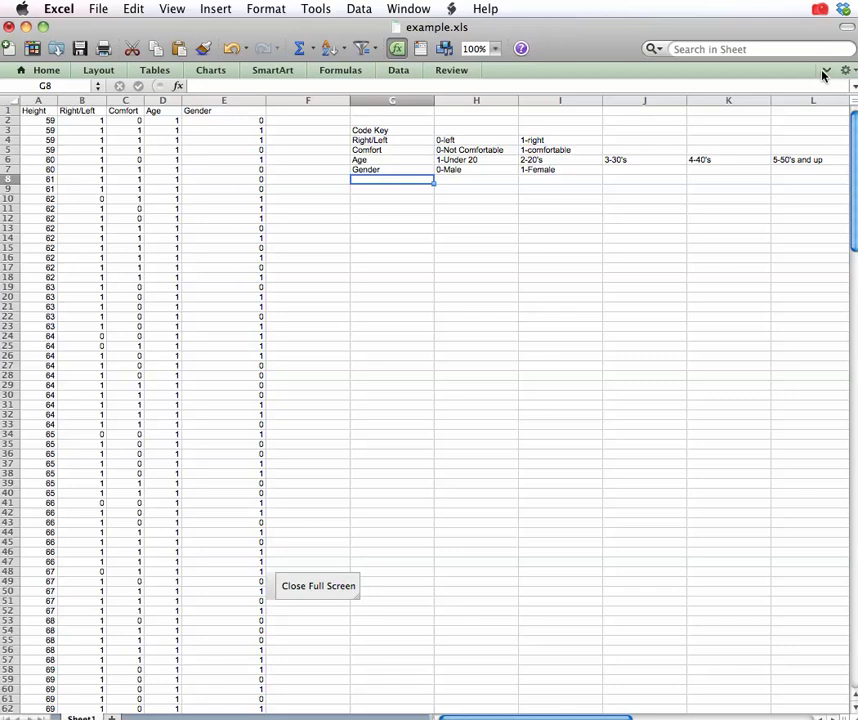
pyautogui.click(826, 72)
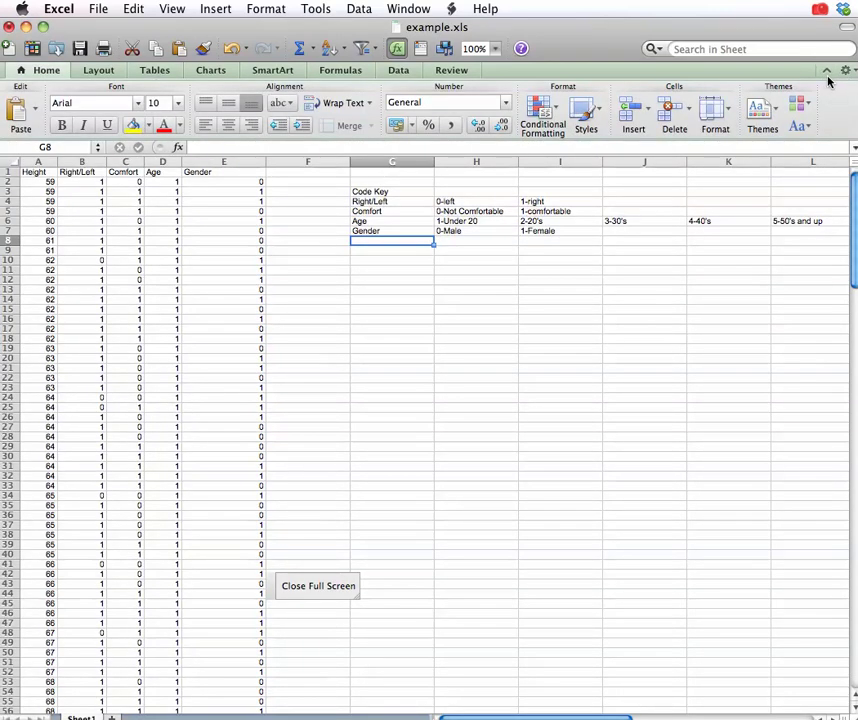
pyautogui.click(826, 72)
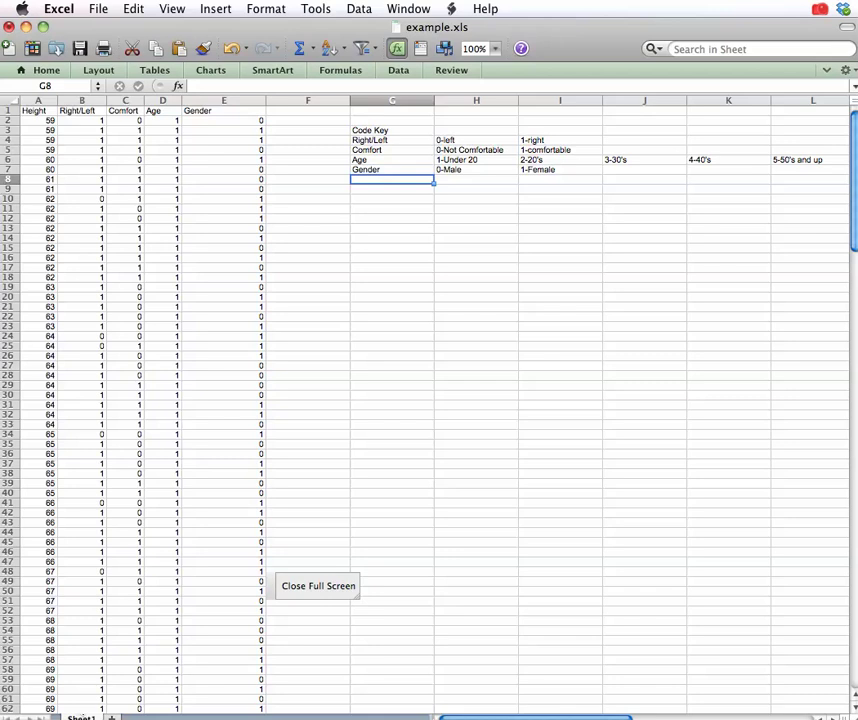
# Rename the data sheet as Original.
pyautogui.doubleClick(92, 716)
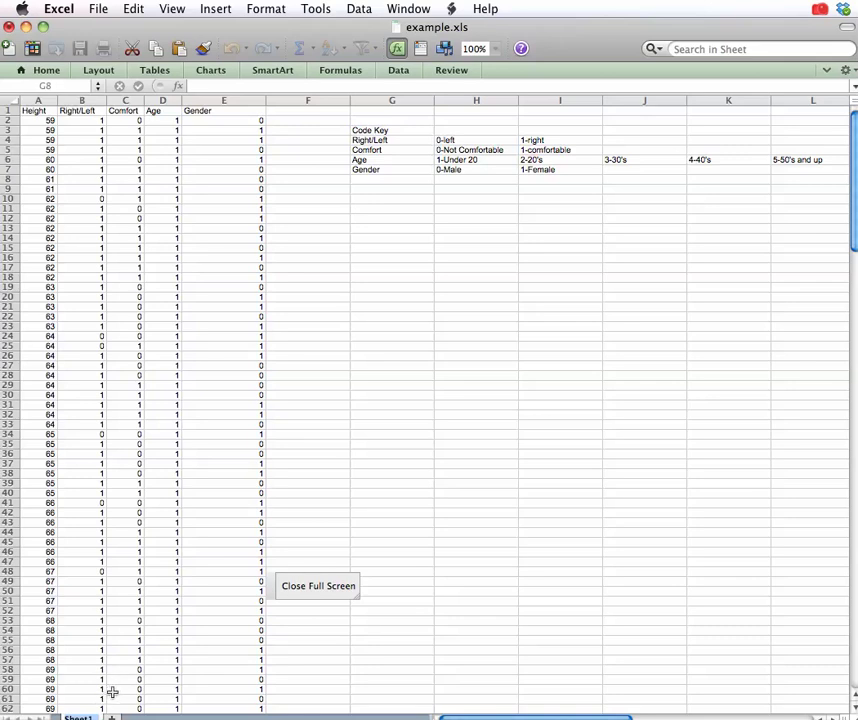
pyautogui.write('Ori')
pyautogui.press('Return')
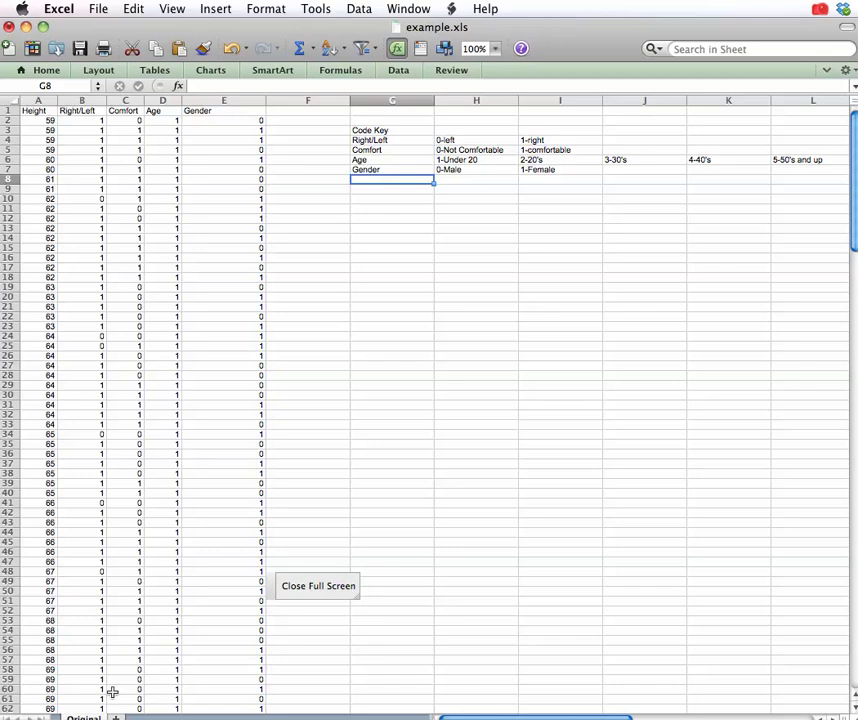
# Create a copy of the Original sheet in front of it within example.xls and name the copy SortByGender.
pyautogui.click(137, 12)
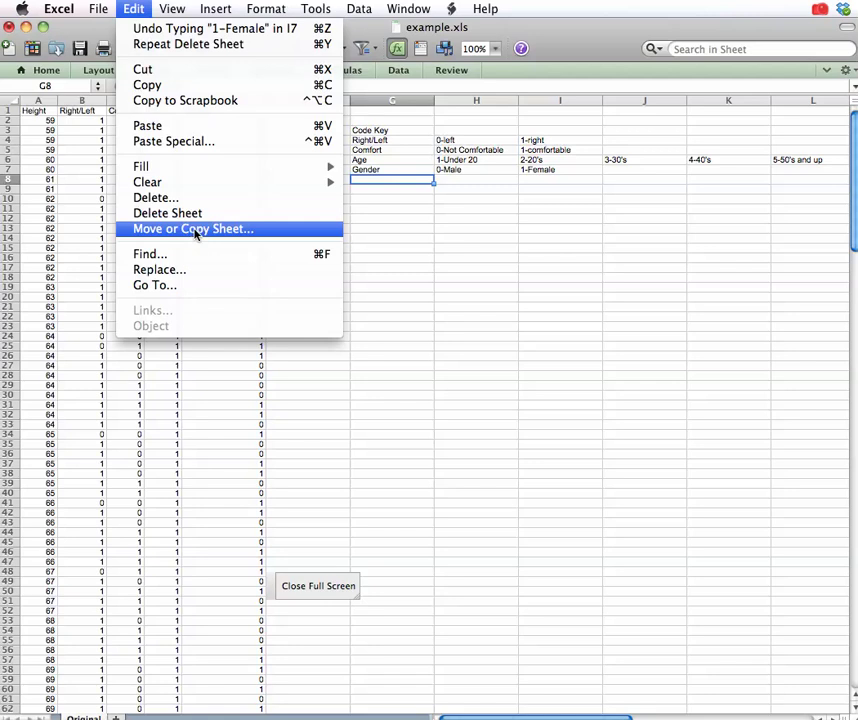
pyautogui.click(196, 231)
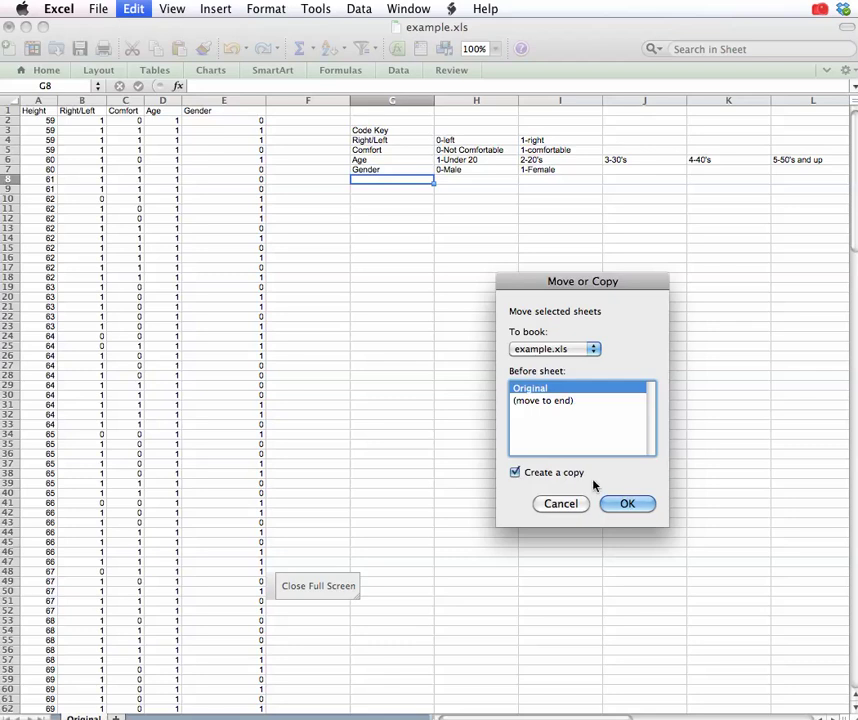
pyautogui.click(627, 504)
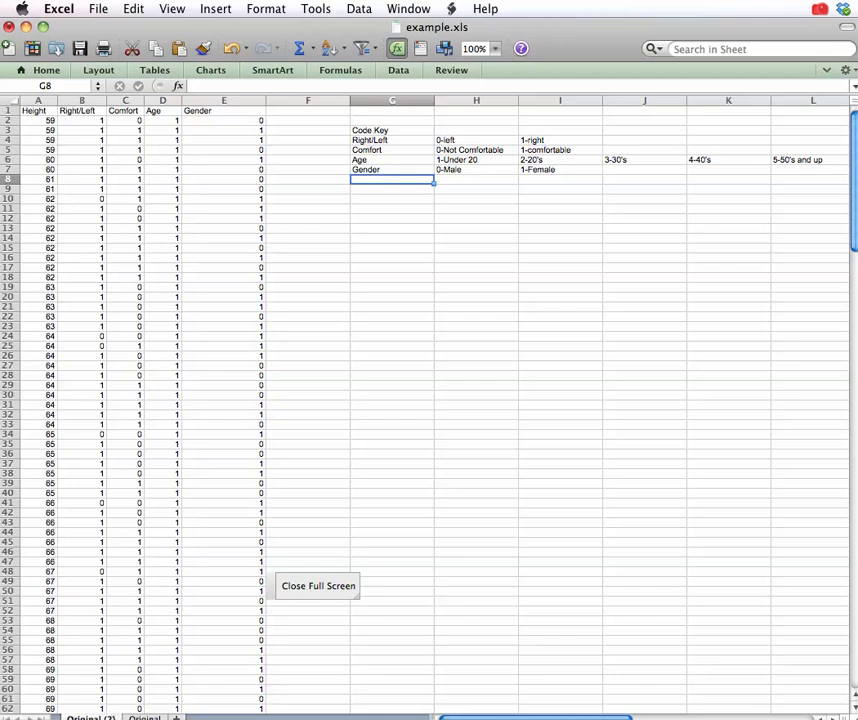
pyautogui.doubleClick(91, 717)
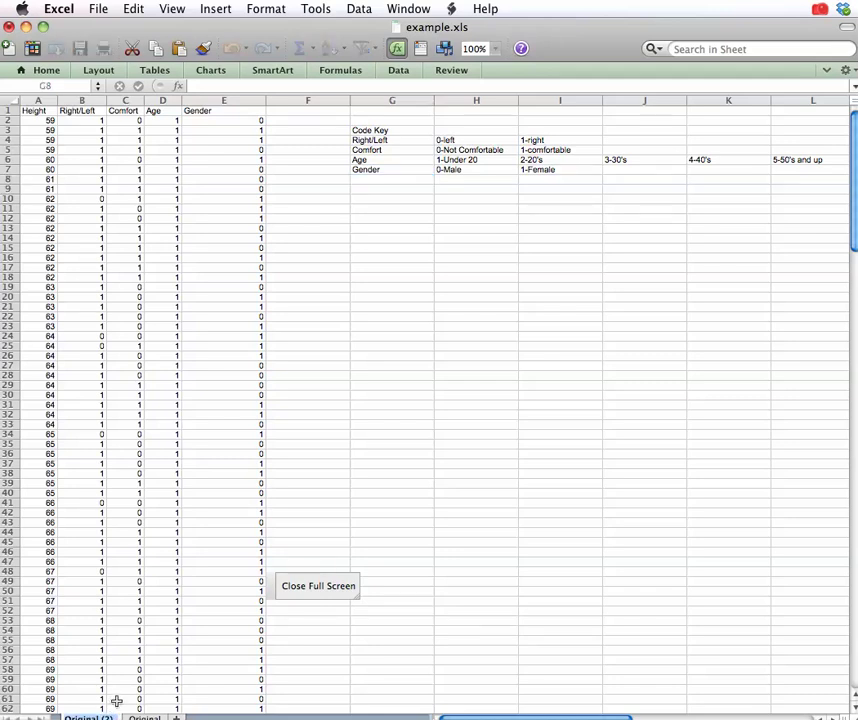
pyautogui.write('Sort')
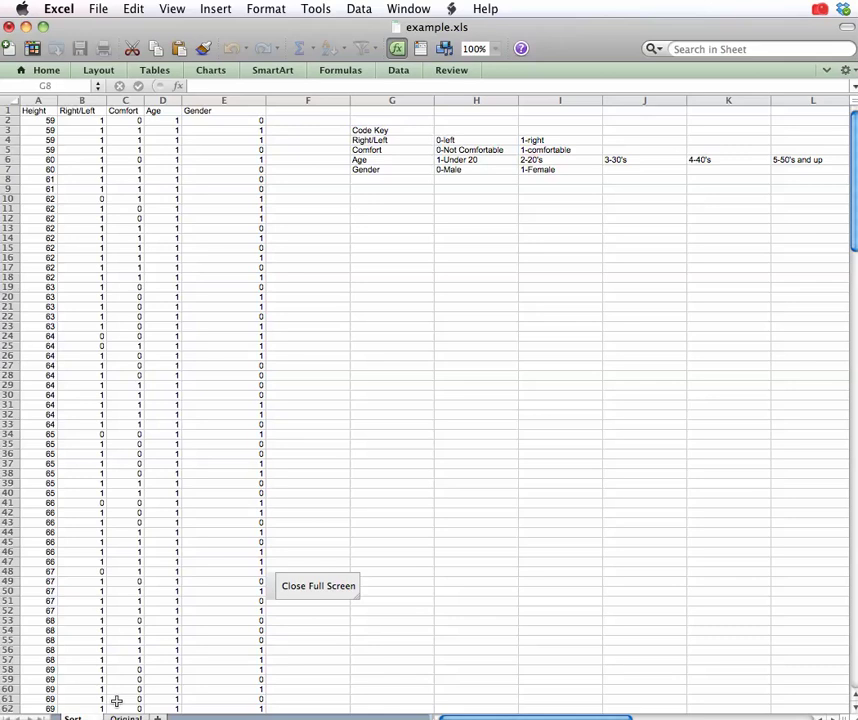
pyautogui.write('ByGender')
pyautogui.press('Return')
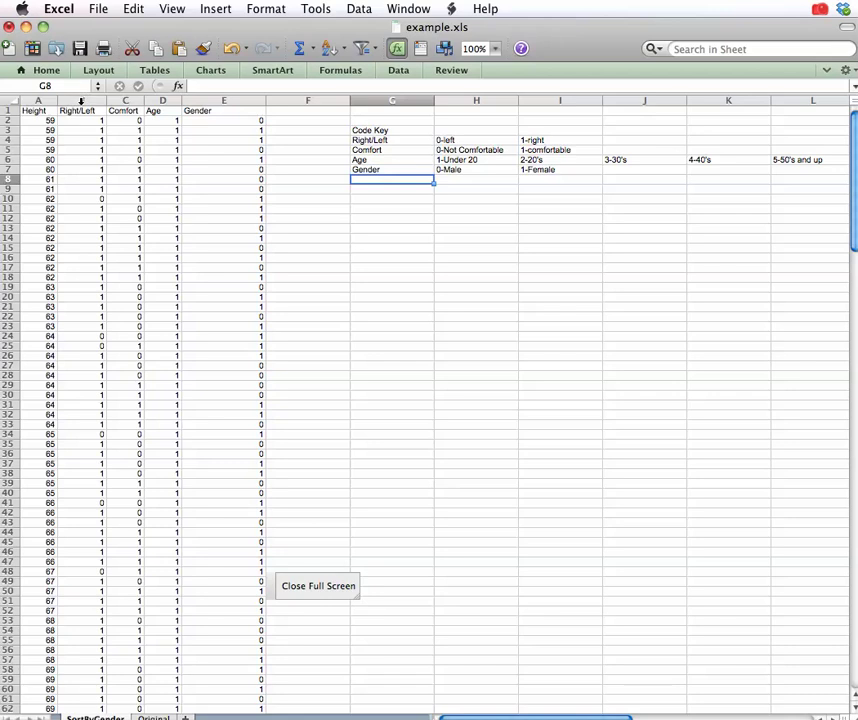
# Delete the Right/Left, Comfort and Age columns from the SortByGender sheet.
pyautogui.moveTo(80, 101); pyautogui.dragTo(157, 101)
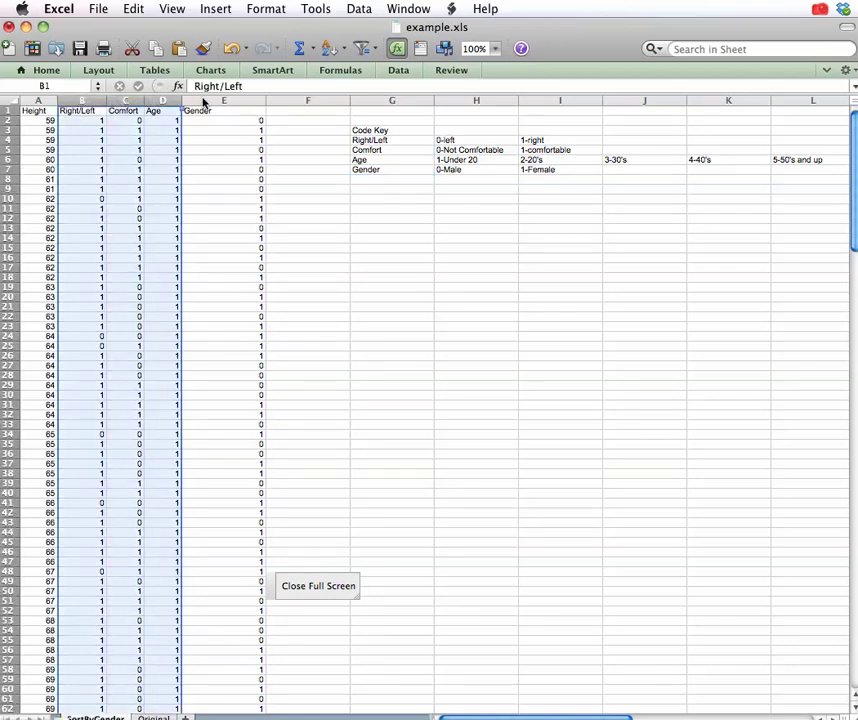
pyautogui.click(133, 9)
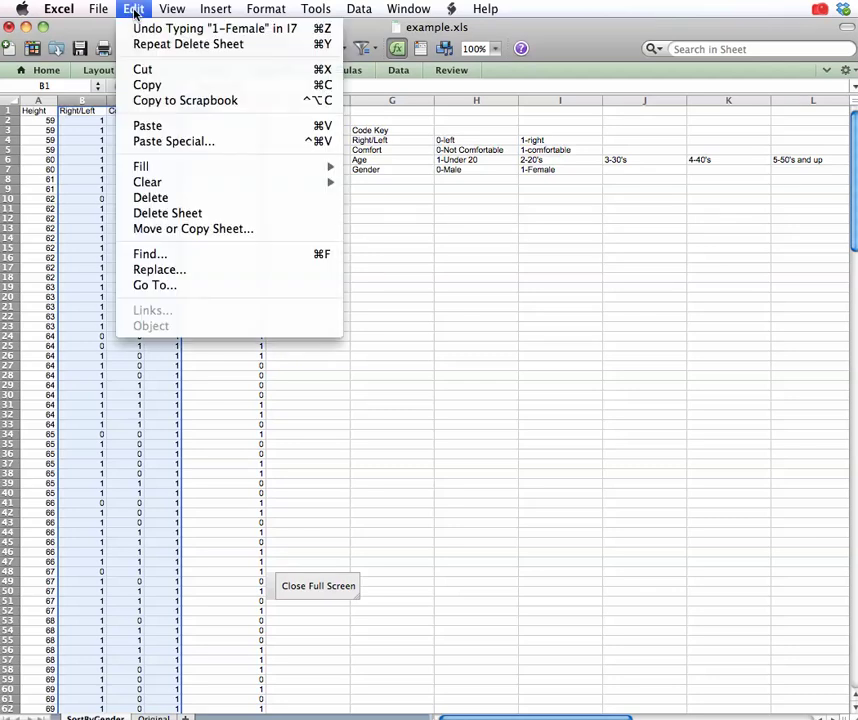
pyautogui.click(172, 199)
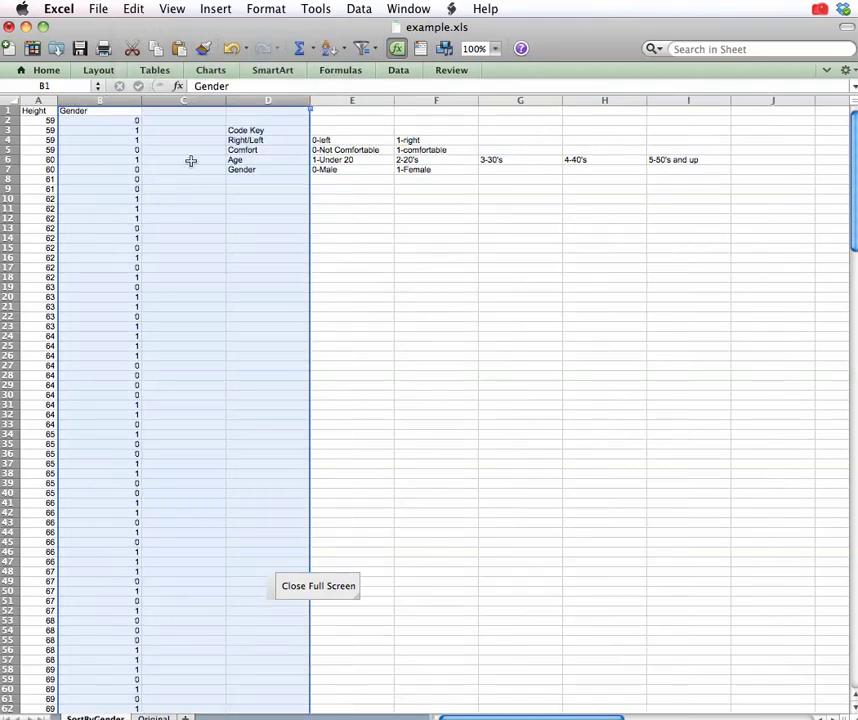
# Narrow column B so its width fits the Gender data.
pyautogui.click(140, 101)
pyautogui.click(120, 110)
pyautogui.click(195, 87)
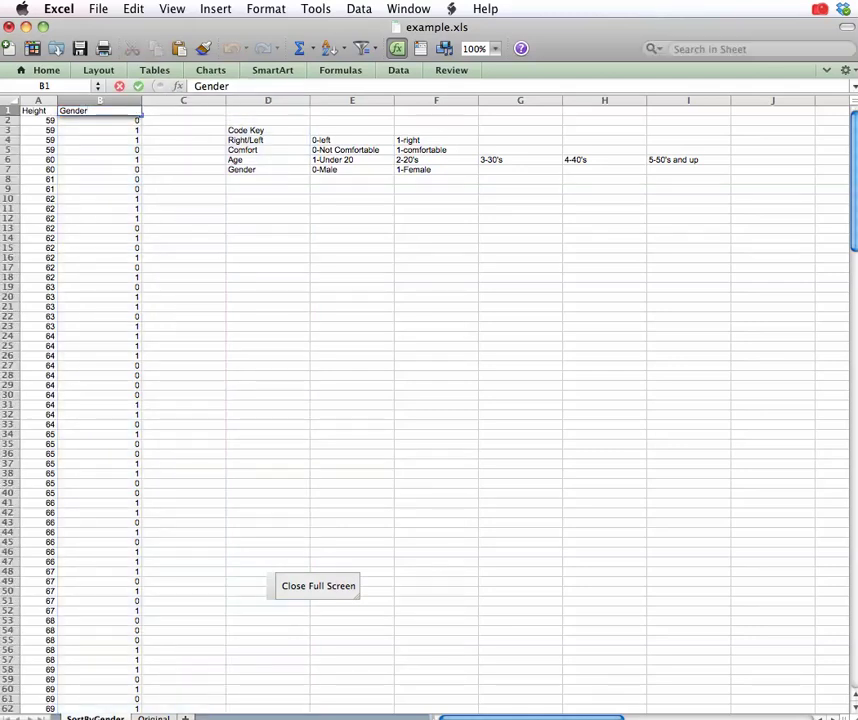
pyautogui.doubleClick(142, 101)
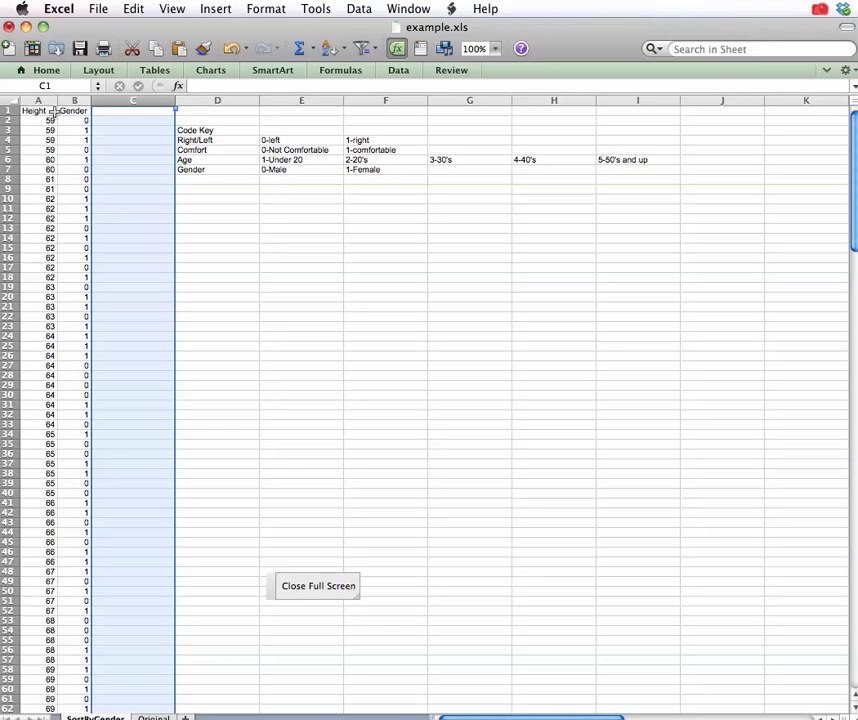
# Delete the Height and Gender header cells A1:B1, shifting the cells below up.
pyautogui.moveTo(30, 112); pyautogui.dragTo(73, 111)
pyautogui.click(134, 10)
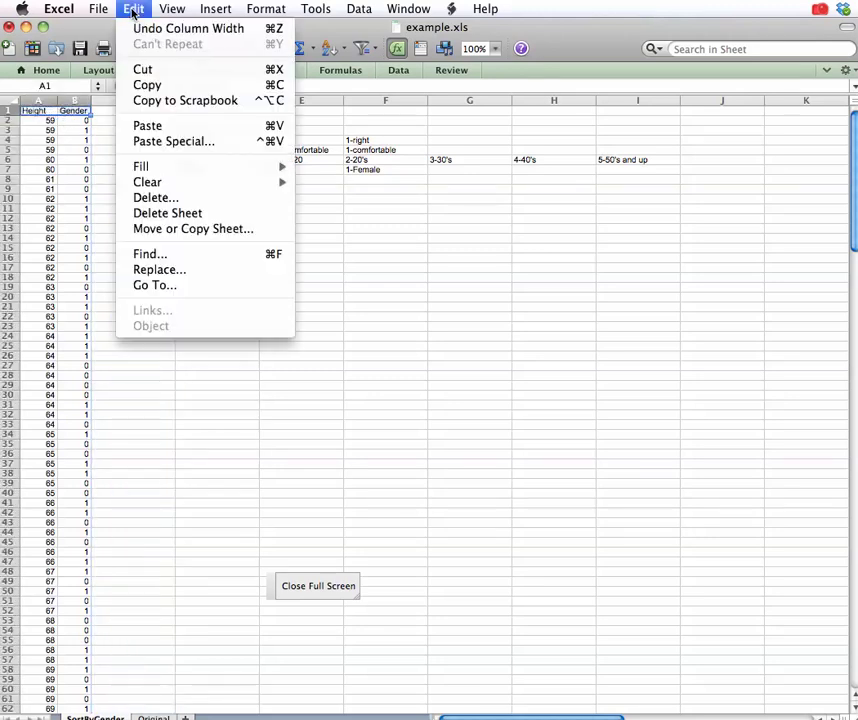
pyautogui.click(155, 199)
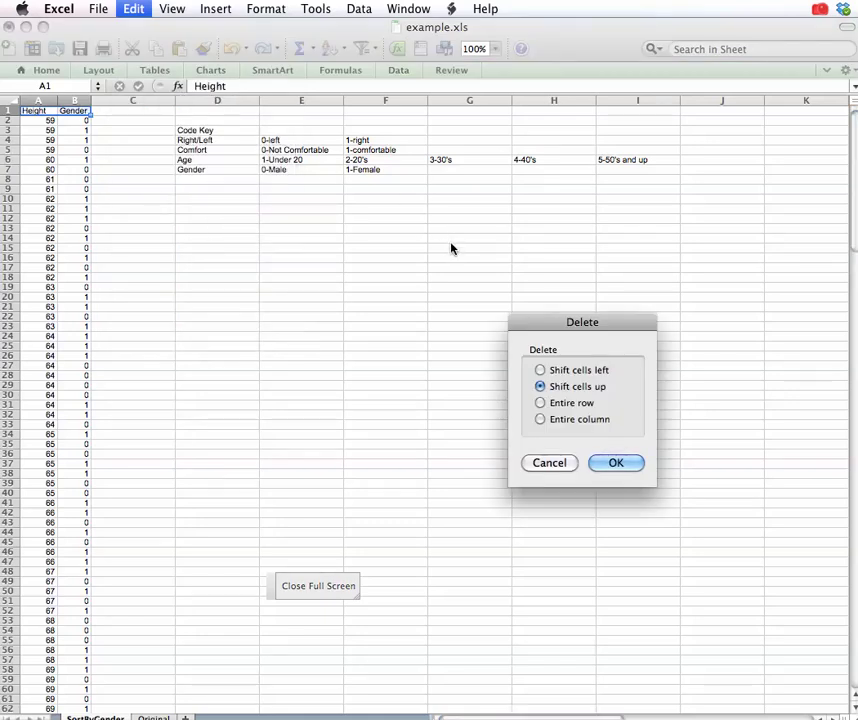
pyautogui.press('Return')
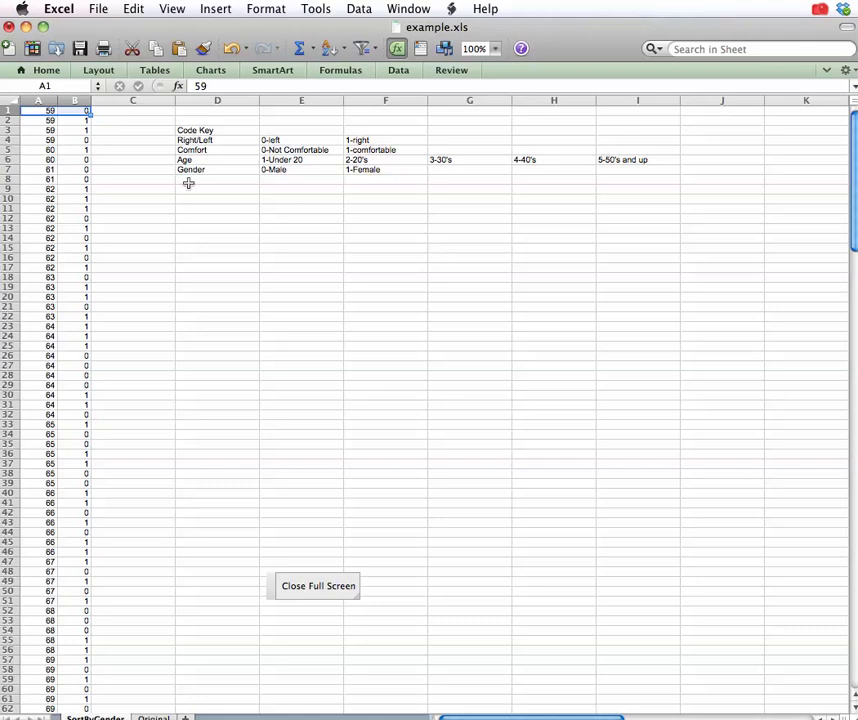
# Sort columns A and B by Column B and then by Column A, both on values from smallest to largest.
pyautogui.moveTo(40, 101); pyautogui.dragTo(78, 101)
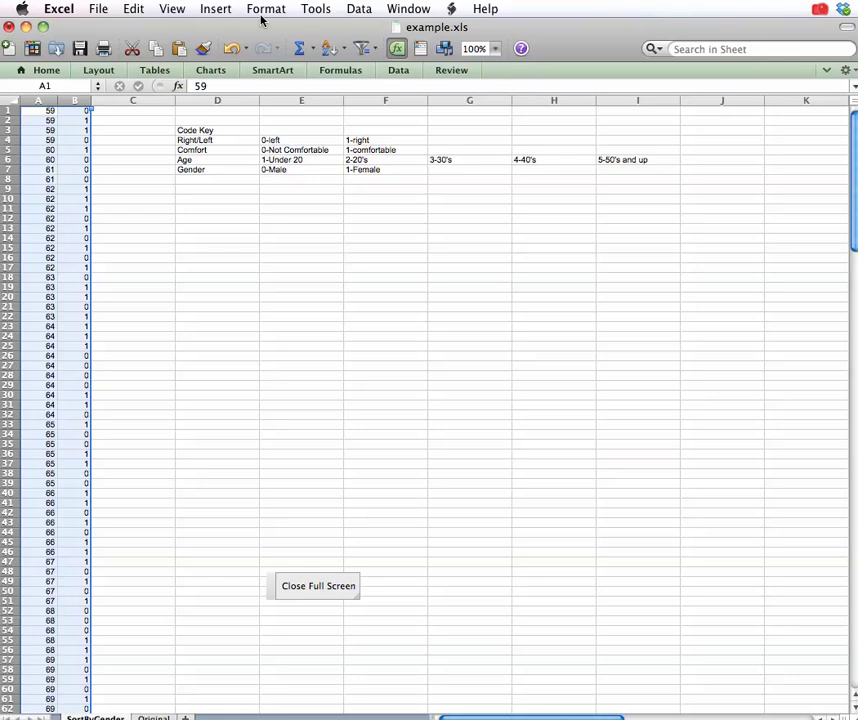
pyautogui.click(358, 10)
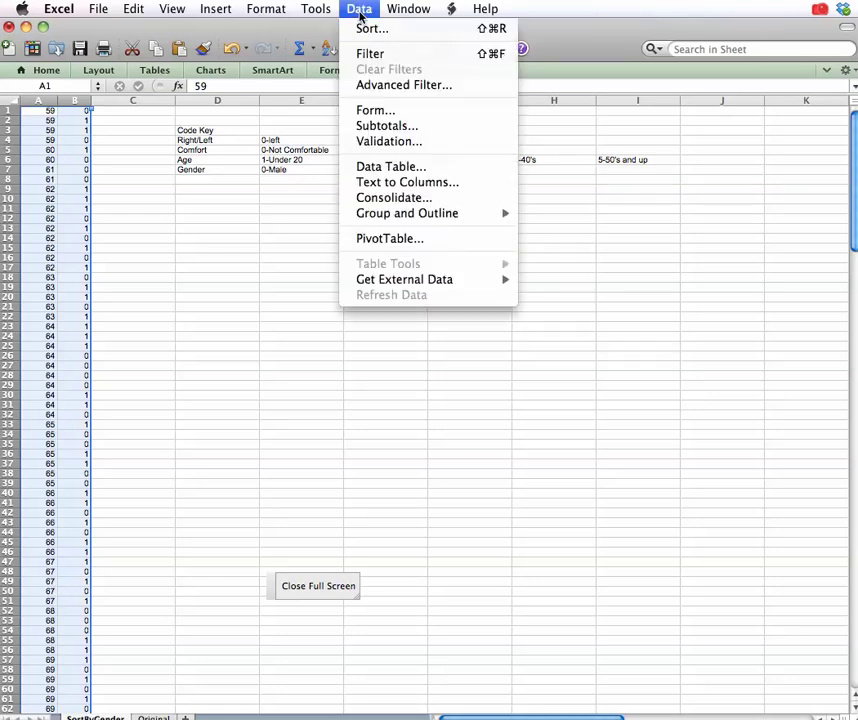
pyautogui.click(370, 33)
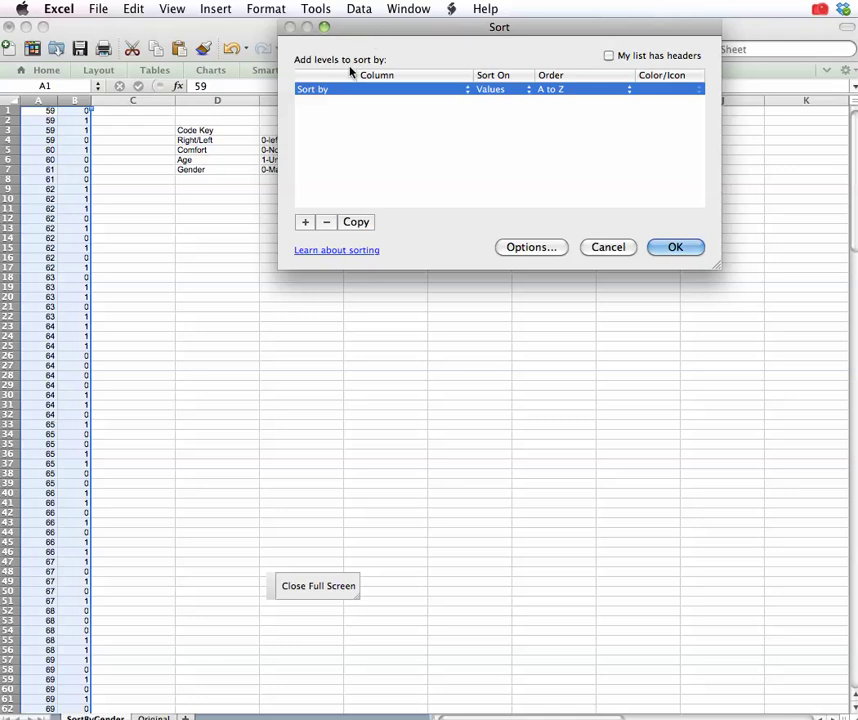
pyautogui.click(416, 92)
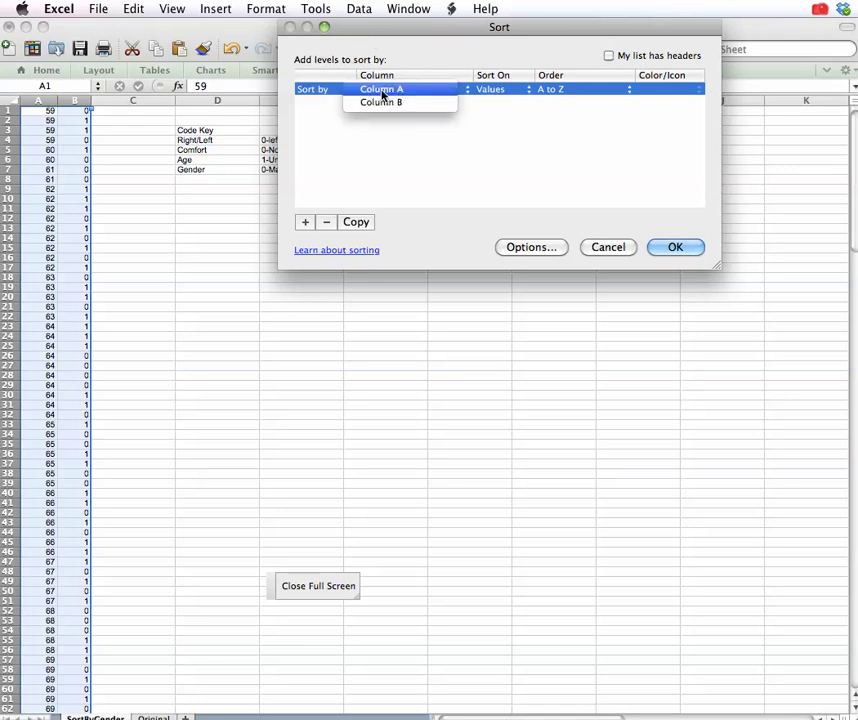
pyautogui.click(383, 104)
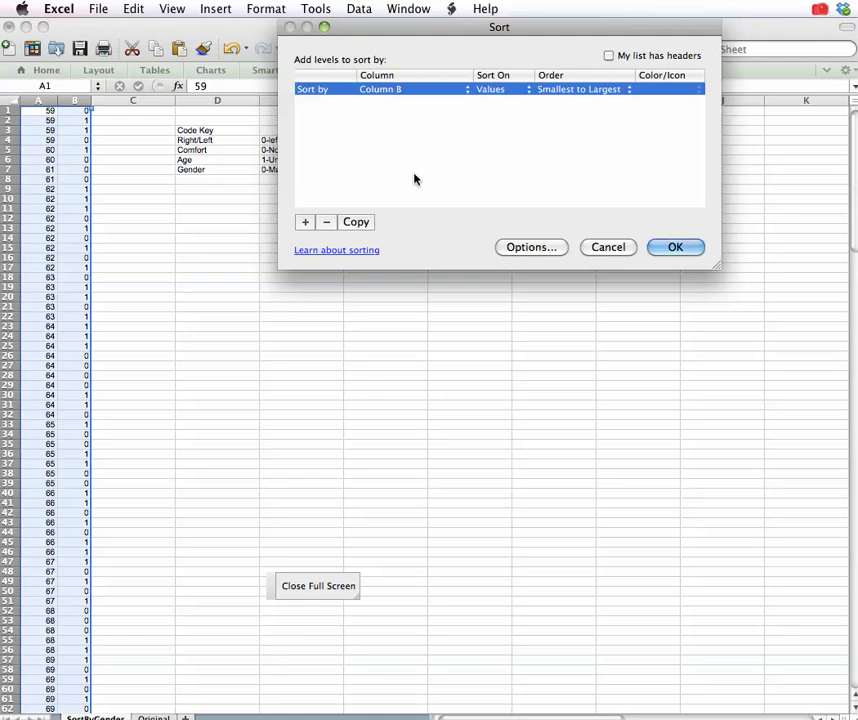
pyautogui.click(305, 223)
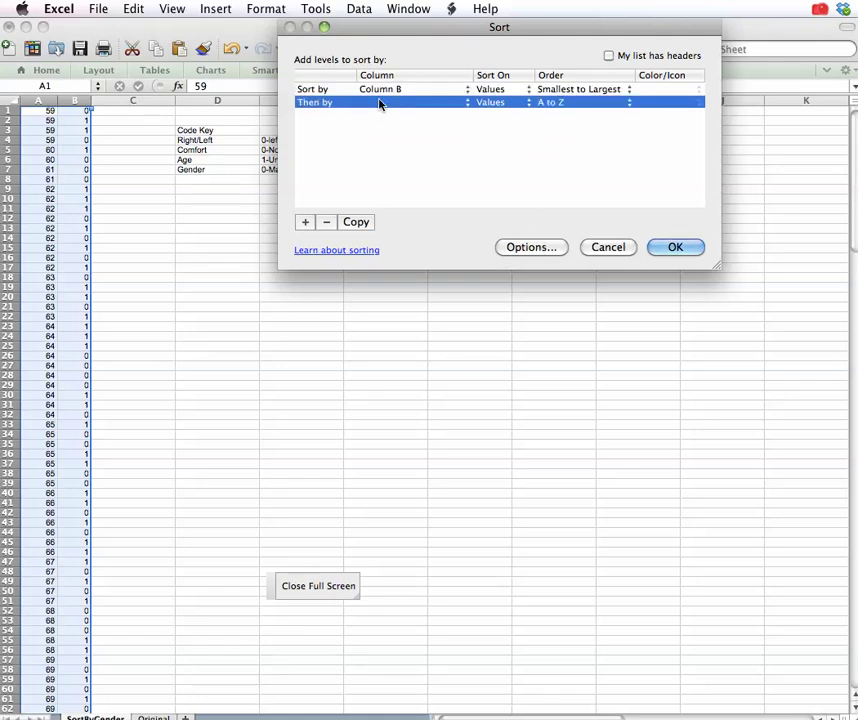
pyautogui.click(417, 106)
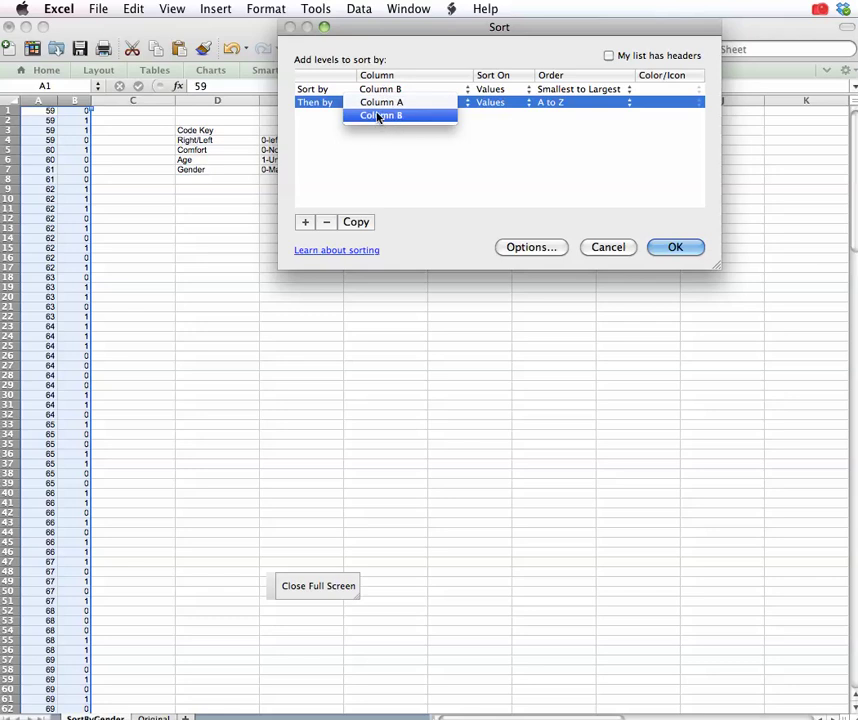
pyautogui.click(384, 104)
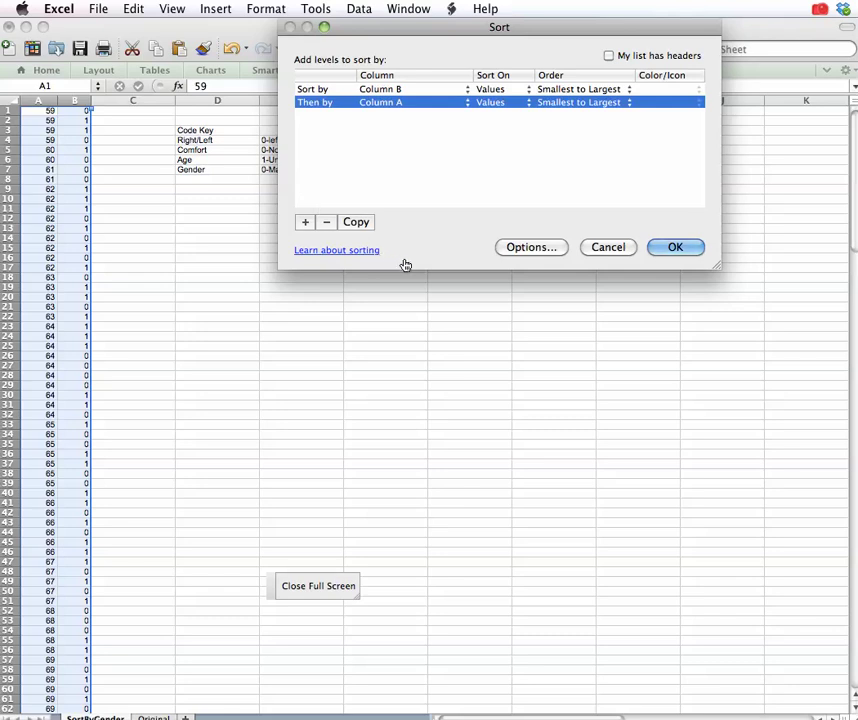
pyautogui.click(673, 250)
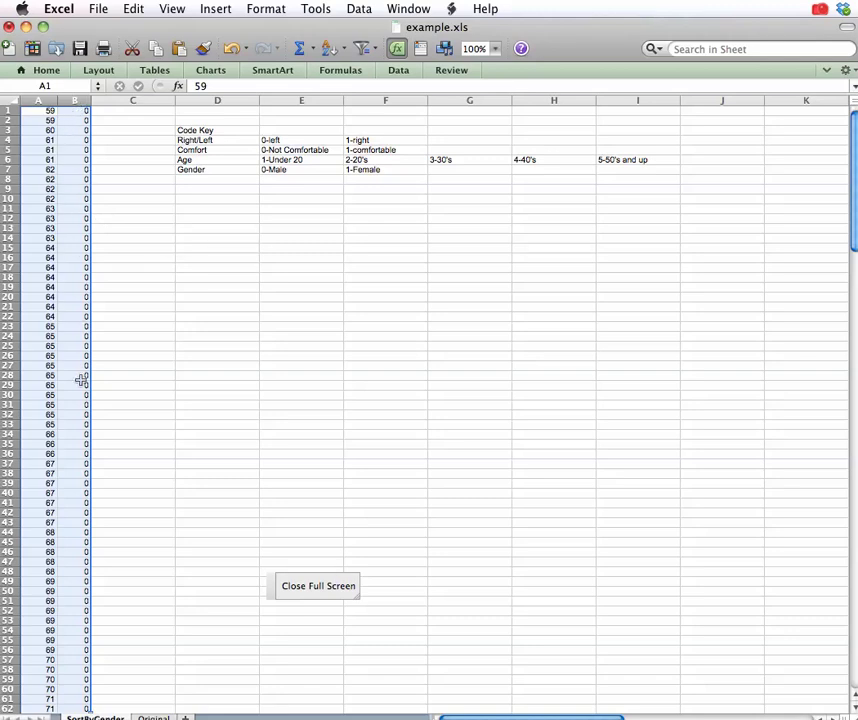
# Insert a blank row above the first row of the sorted data.
pyautogui.moveTo(853, 212); pyautogui.dragTo(845, 272)
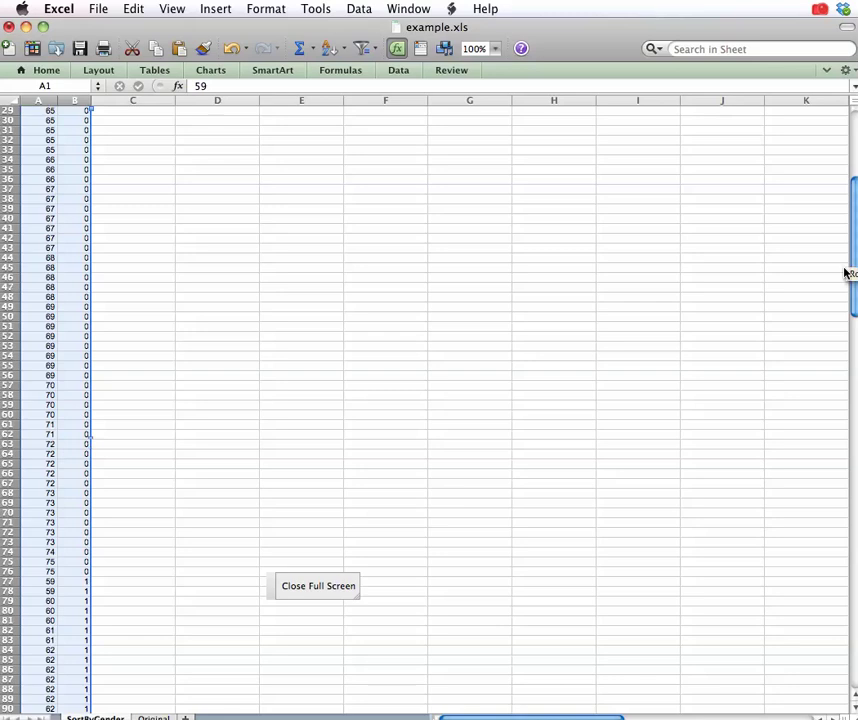
pyautogui.moveTo(845, 272); pyautogui.dragTo(848, 182)
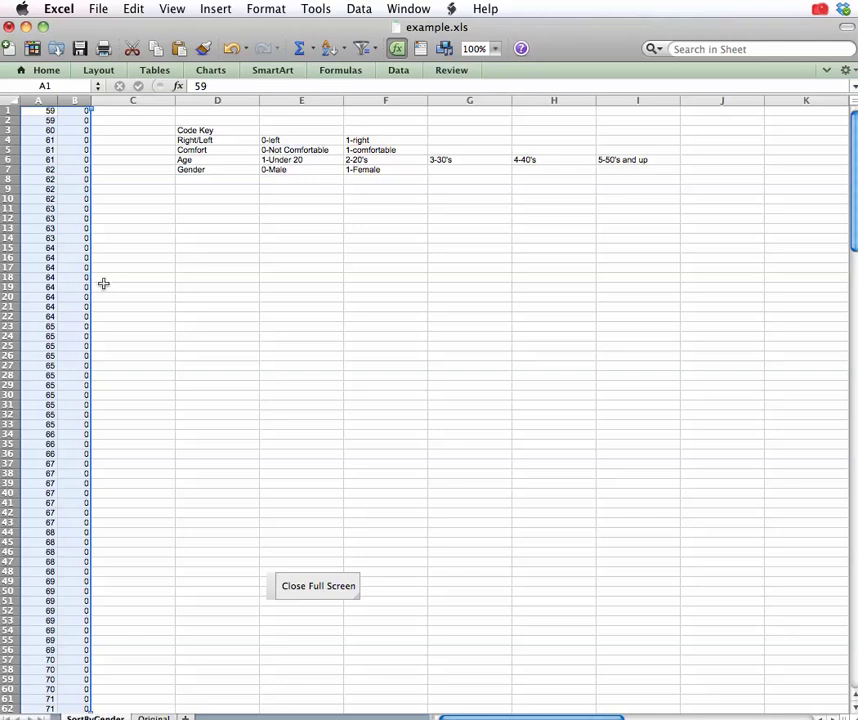
pyautogui.click(6, 110)
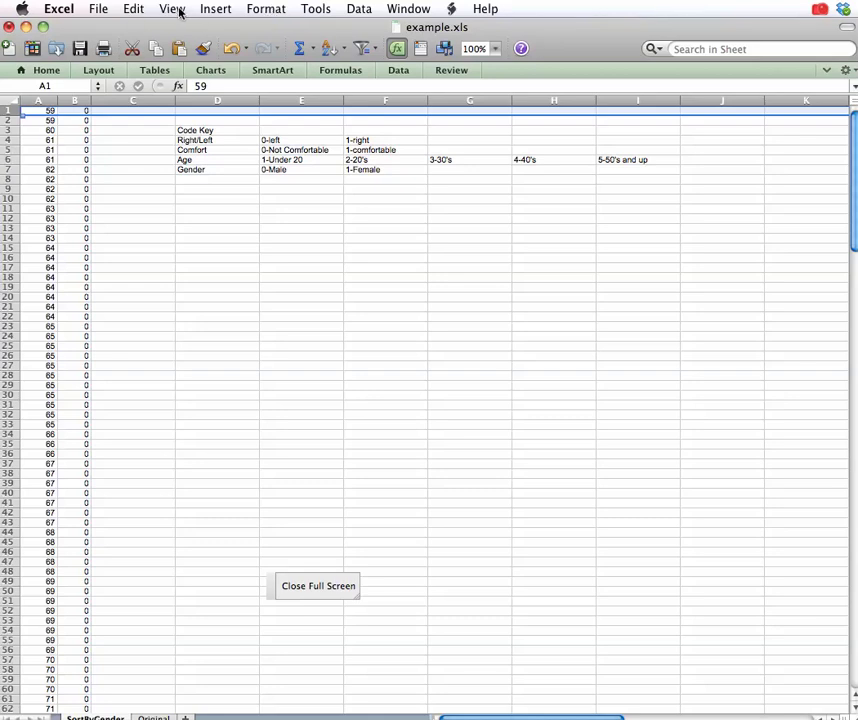
pyautogui.click(218, 9)
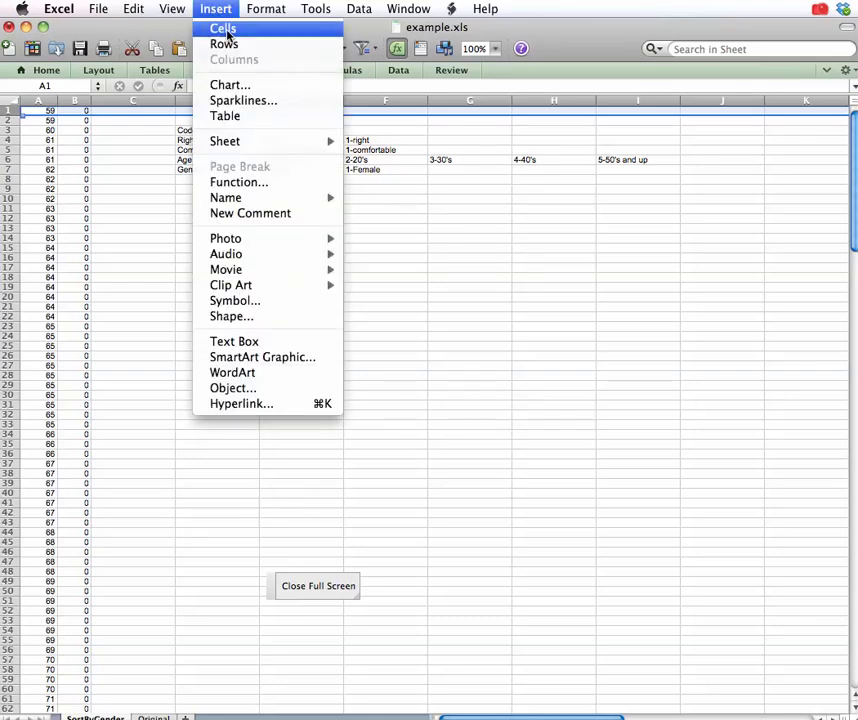
pyautogui.click(226, 46)
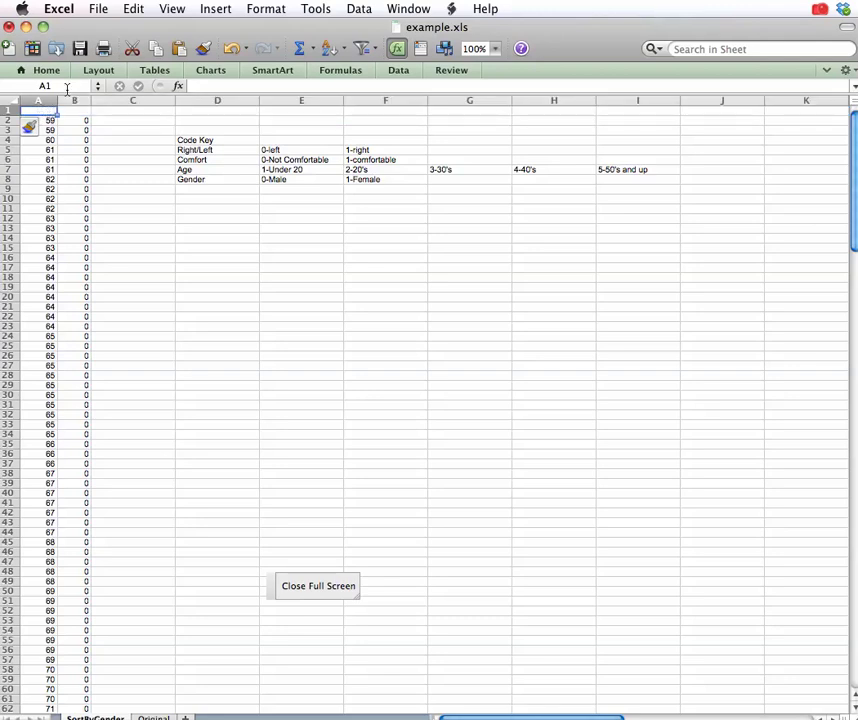
# Enter the headers Heights in A1 and Gender in B1.
pyautogui.write('Heights')
pyautogui.press('Tab')
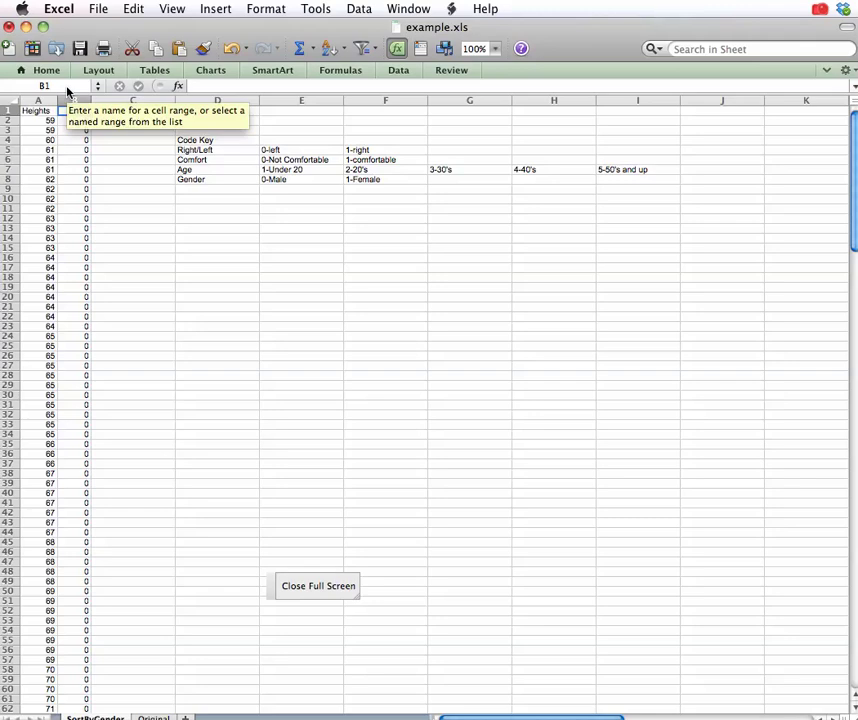
pyautogui.write('Gender')
pyautogui.press('Return')
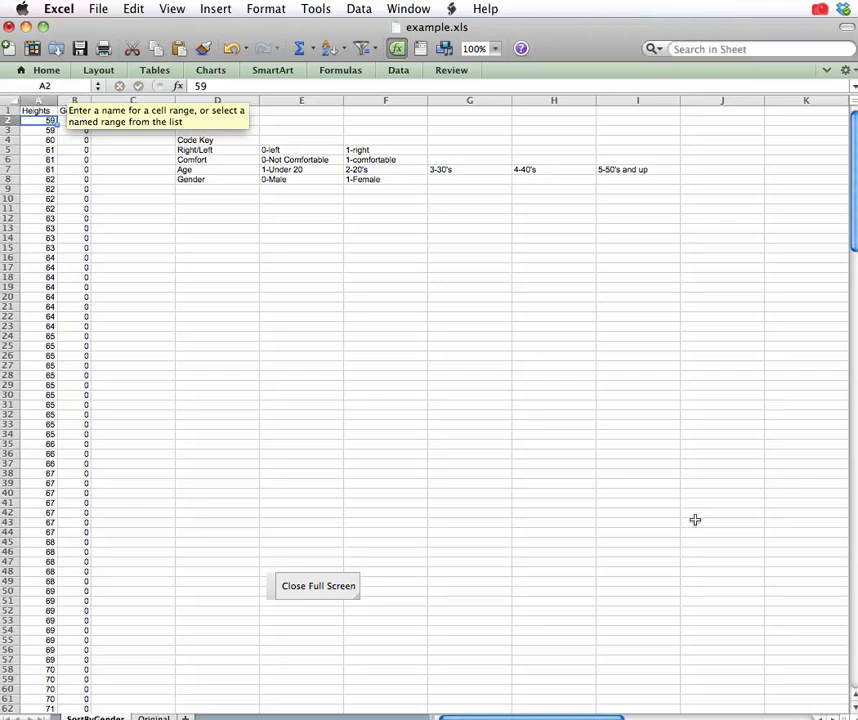
# Consult the Task #1 sorting instructions in the Word lab document and return to the Excel workbook.
pyautogui.click(170, 317)
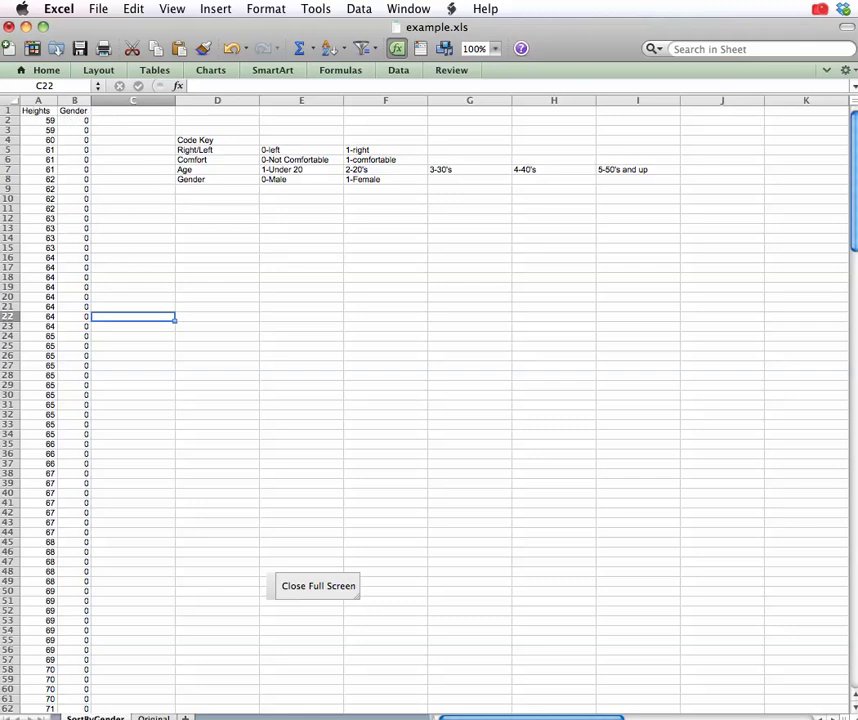
pyautogui.press('super+Tab')
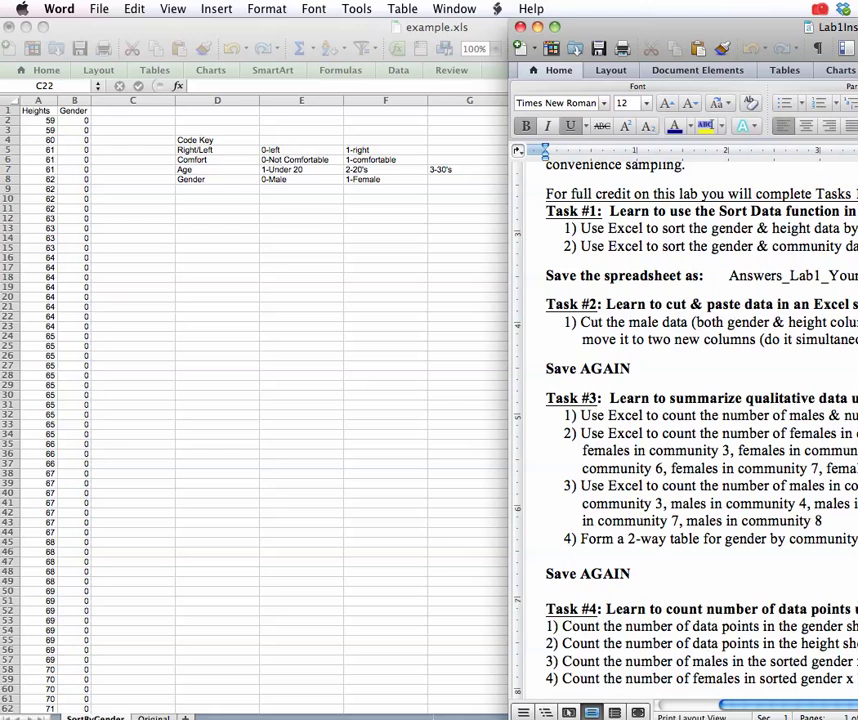
pyautogui.click(272, 395)
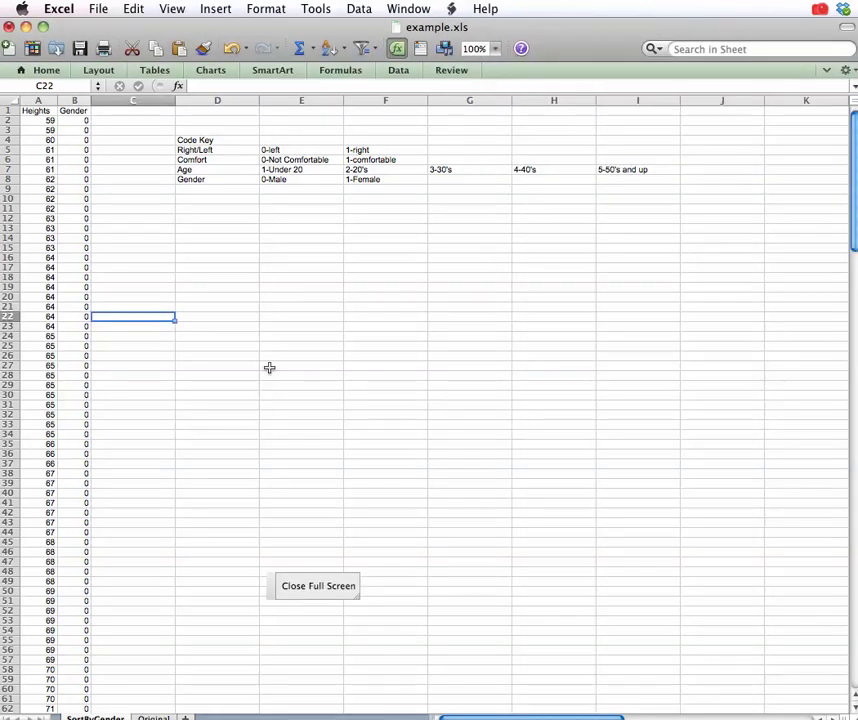
# Create a copy of the Original sheet at the end of example.xls.
pyautogui.click(155, 716)
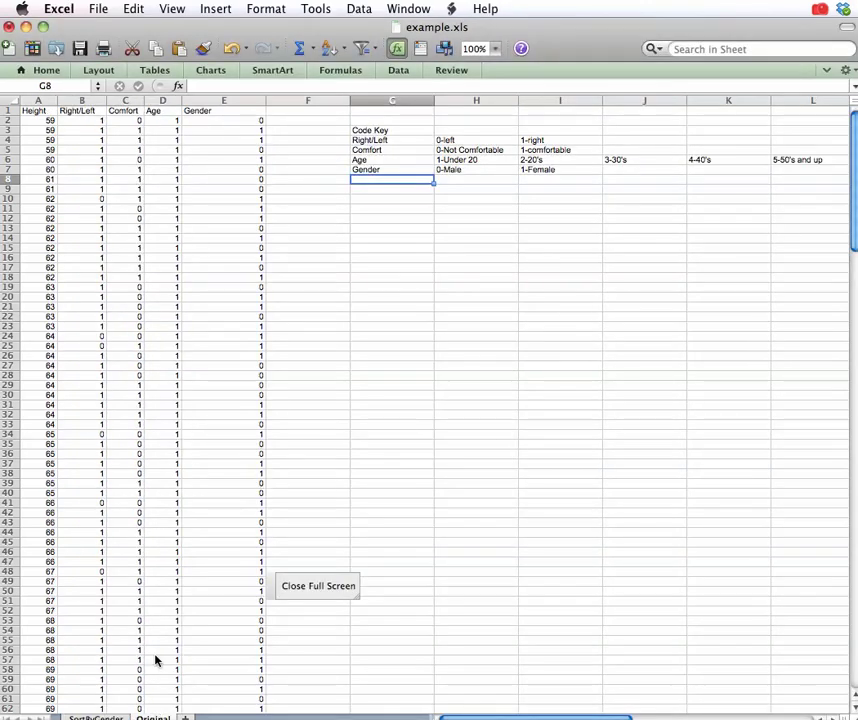
pyautogui.click(167, 119)
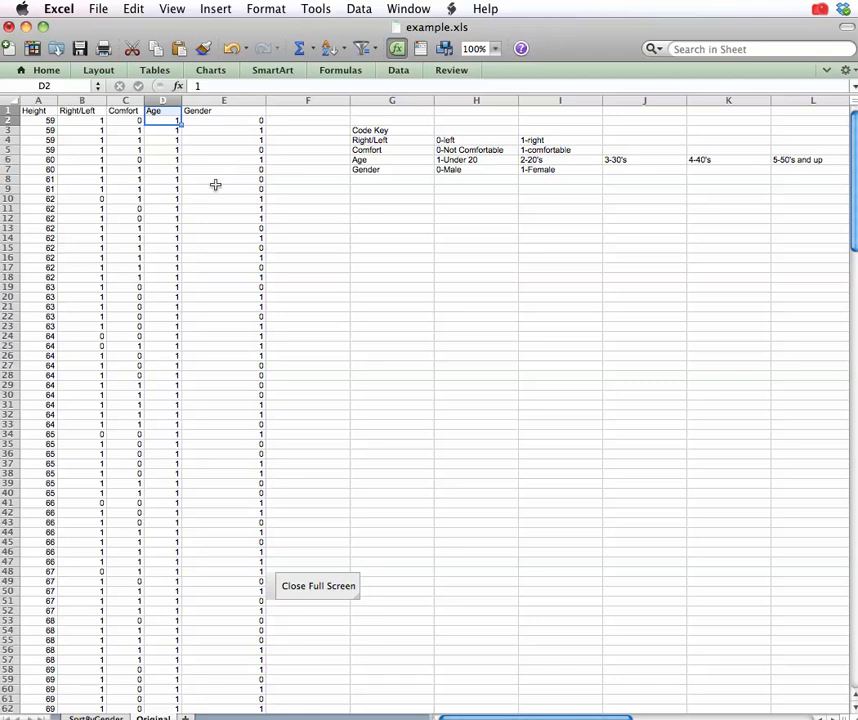
pyautogui.click(168, 200)
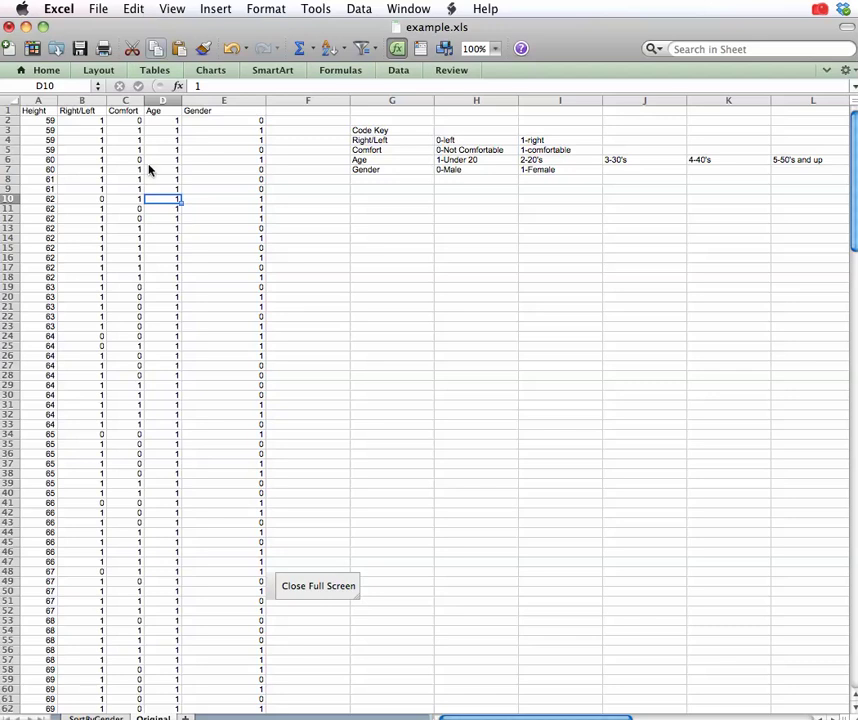
pyautogui.click(131, 12)
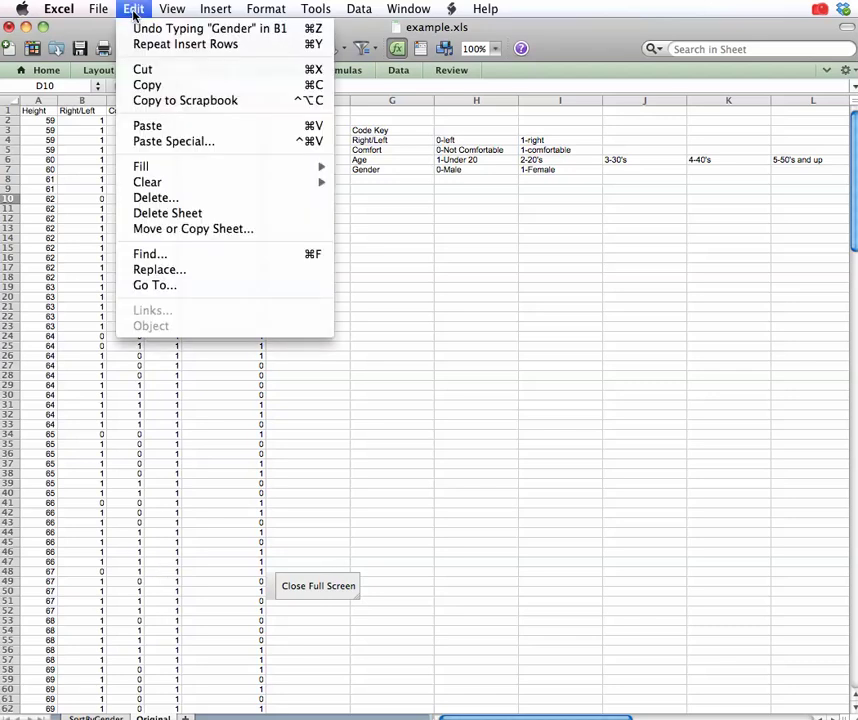
pyautogui.click(193, 229)
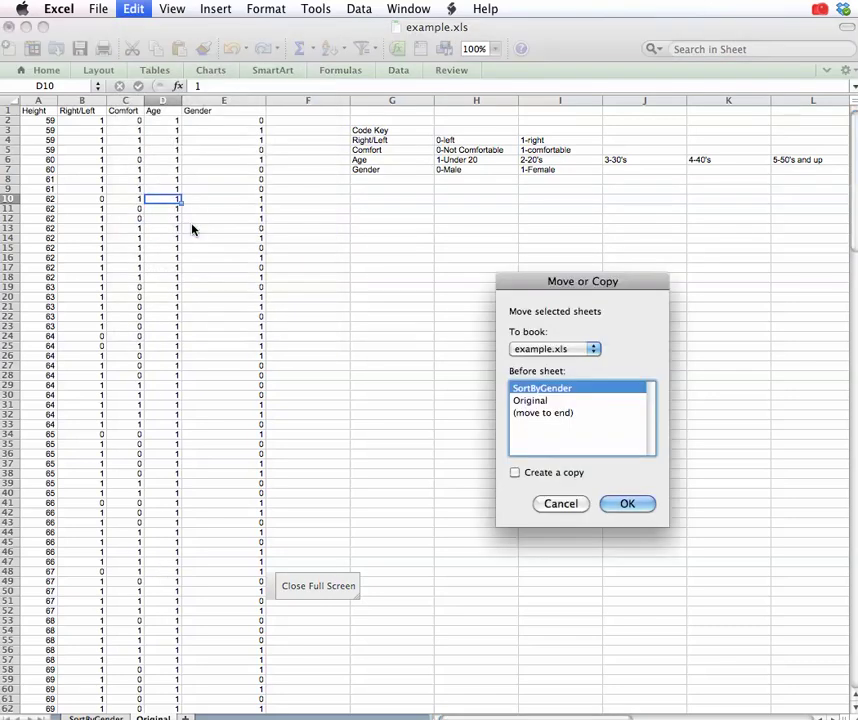
pyautogui.click(540, 413)
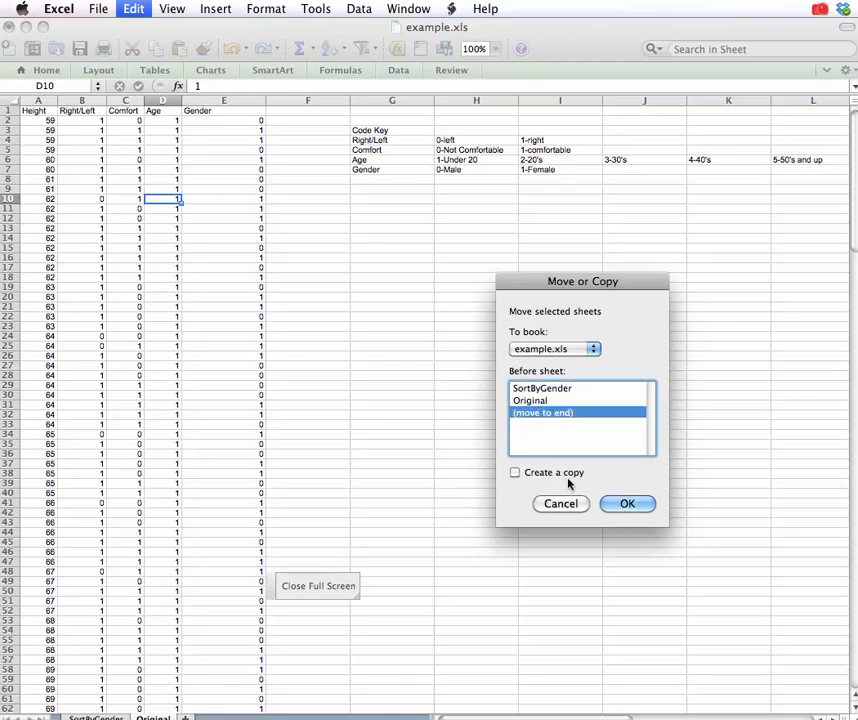
pyautogui.click(570, 474)
pyautogui.click(628, 506)
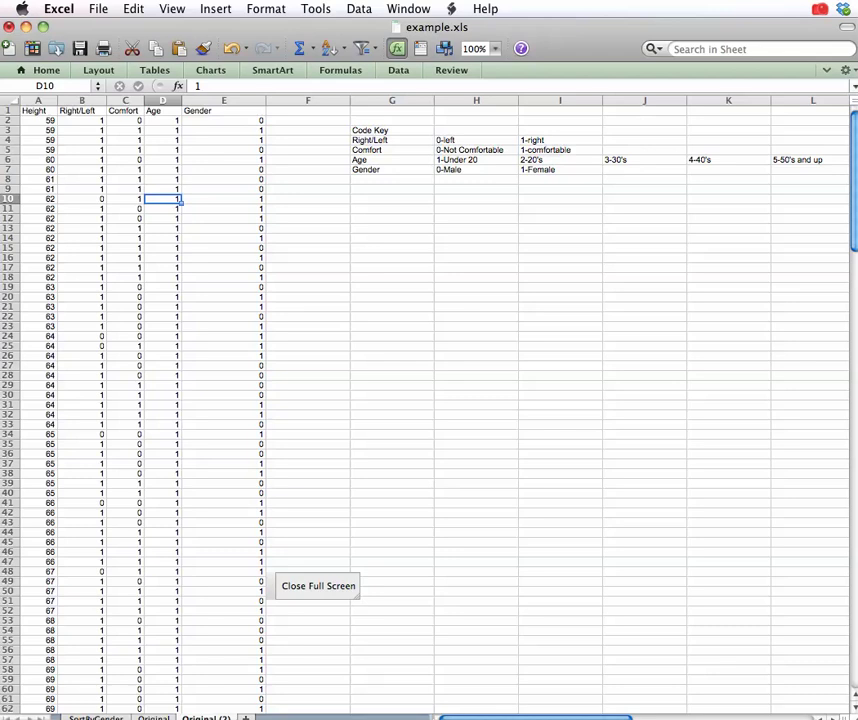
# Rename the copied sheet as Gender Age.
pyautogui.doubleClick(206, 718)
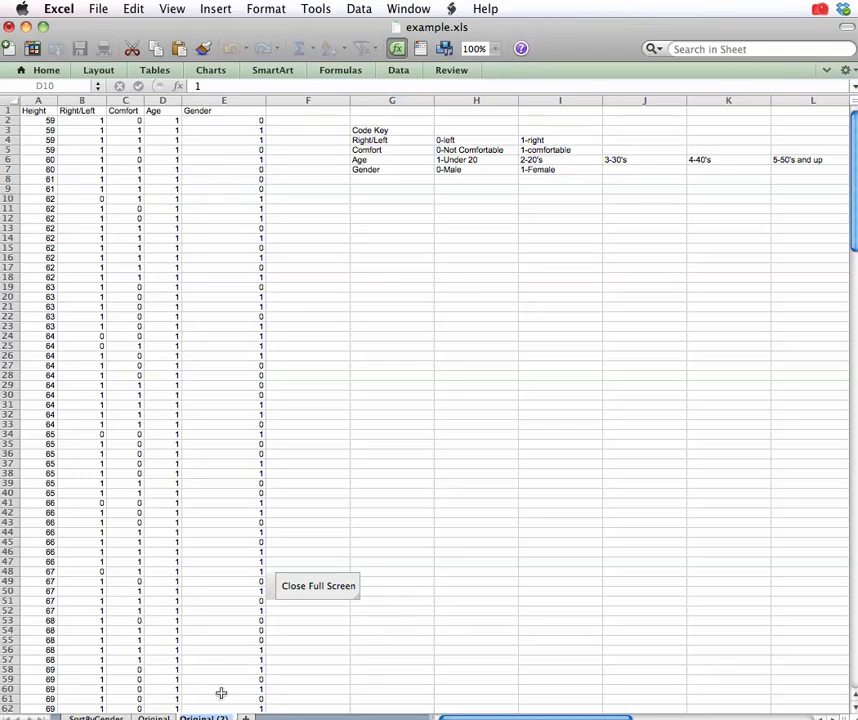
pyautogui.write('Gen')
pyautogui.write('der')
pyautogui.write(' Al')
pyautogui.write('ge')
pyautogui.press('Return')
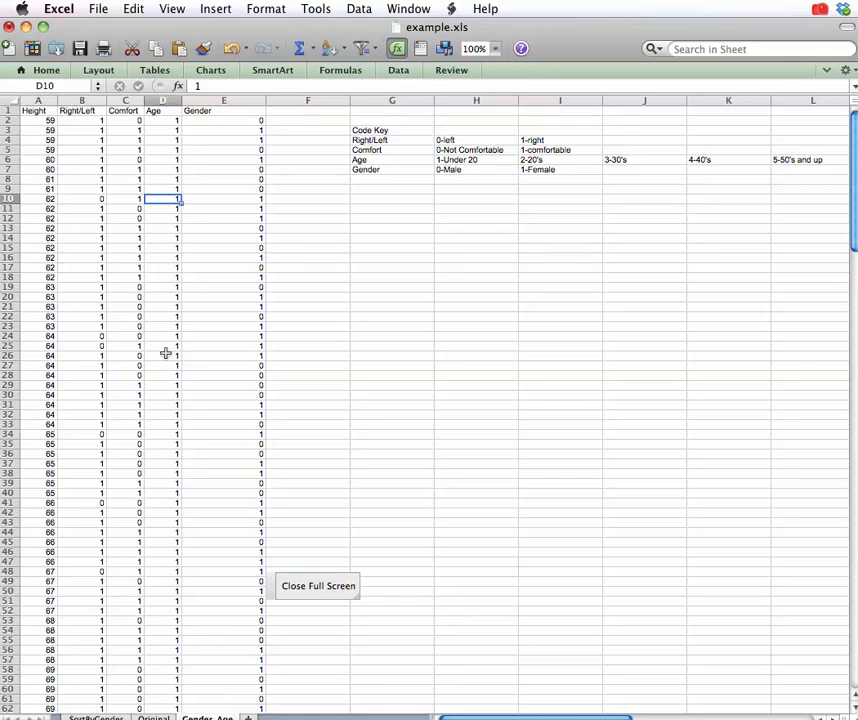
# Delete the Height, Right/Left and Comfort columns and narrow the remaining Age and Gender columns.
pyautogui.click(122, 101)
pyautogui.click(132, 9)
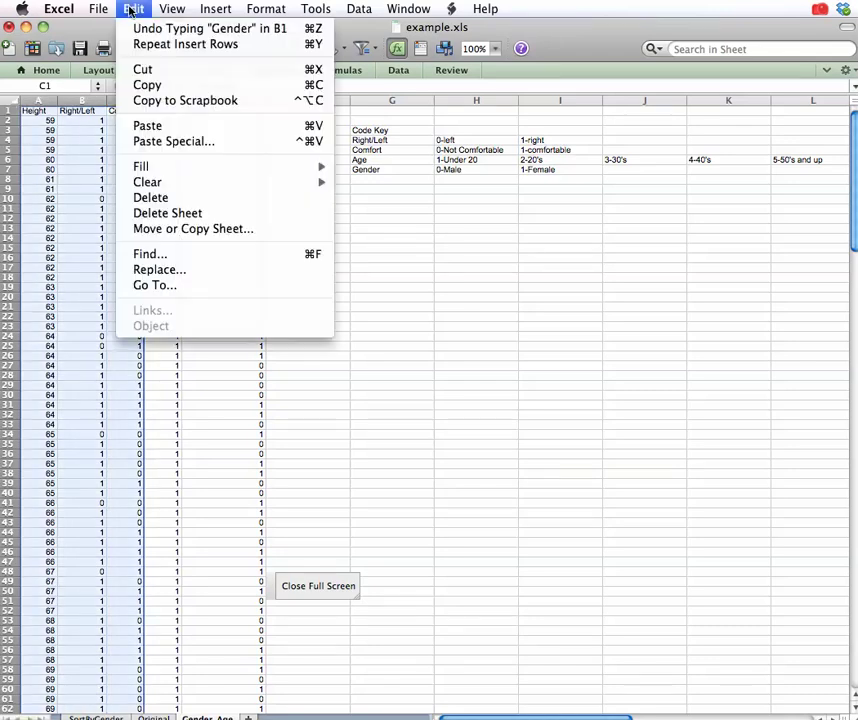
pyautogui.click(145, 200)
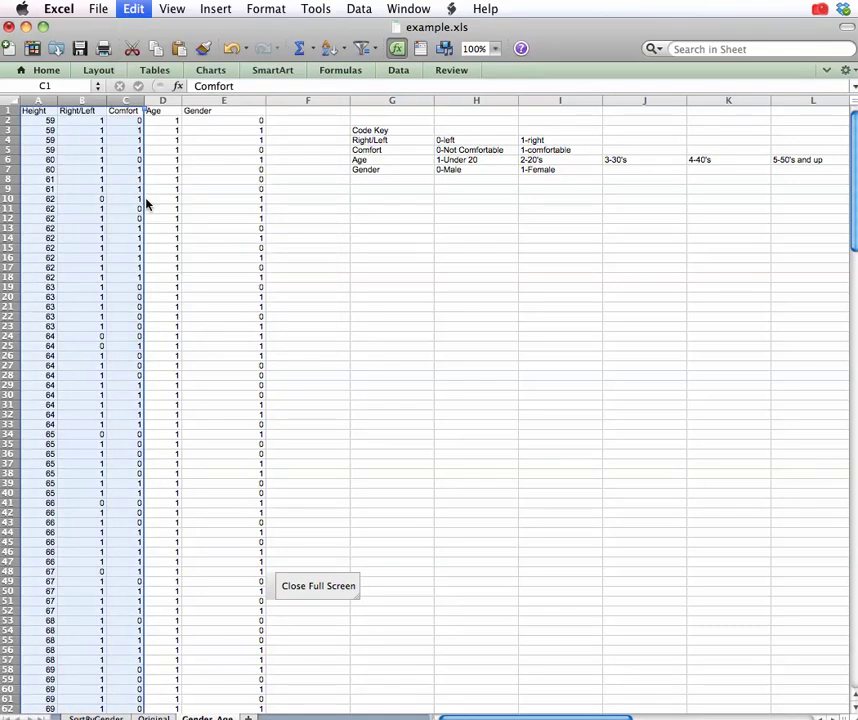
pyautogui.moveTo(139, 104); pyautogui.dragTo(73, 104)
pyautogui.click(111, 128)
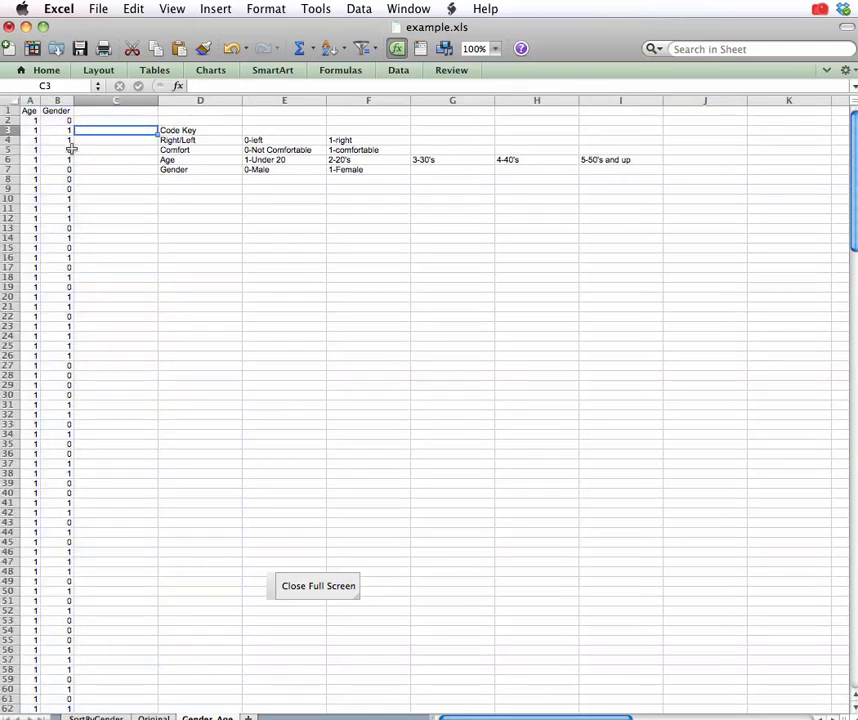
# Delete the Age and Gender header cells A1:B1, shifting the cells below up.
pyautogui.moveTo(25, 111); pyautogui.dragTo(42, 111)
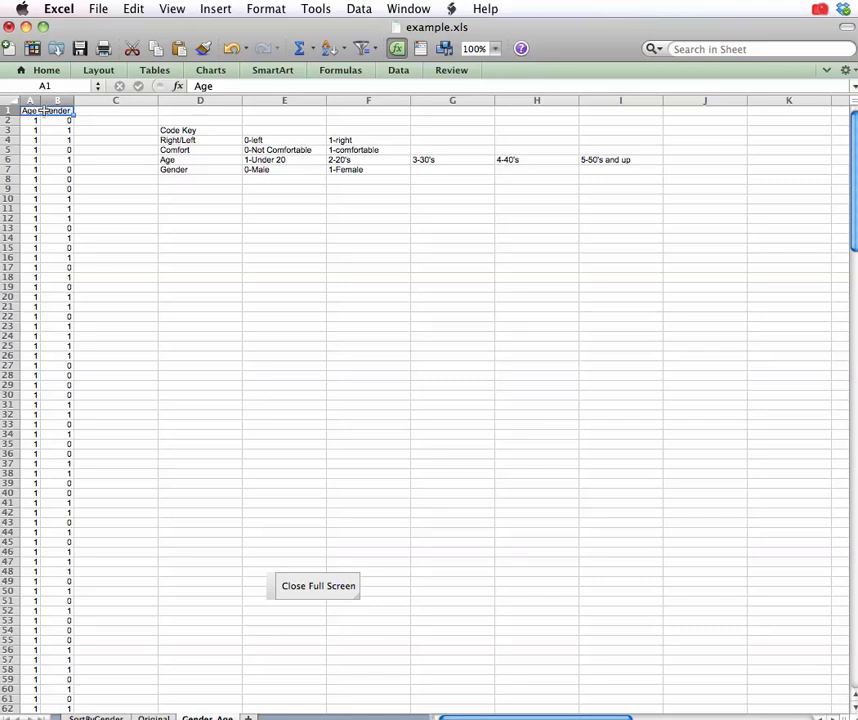
pyautogui.click(136, 9)
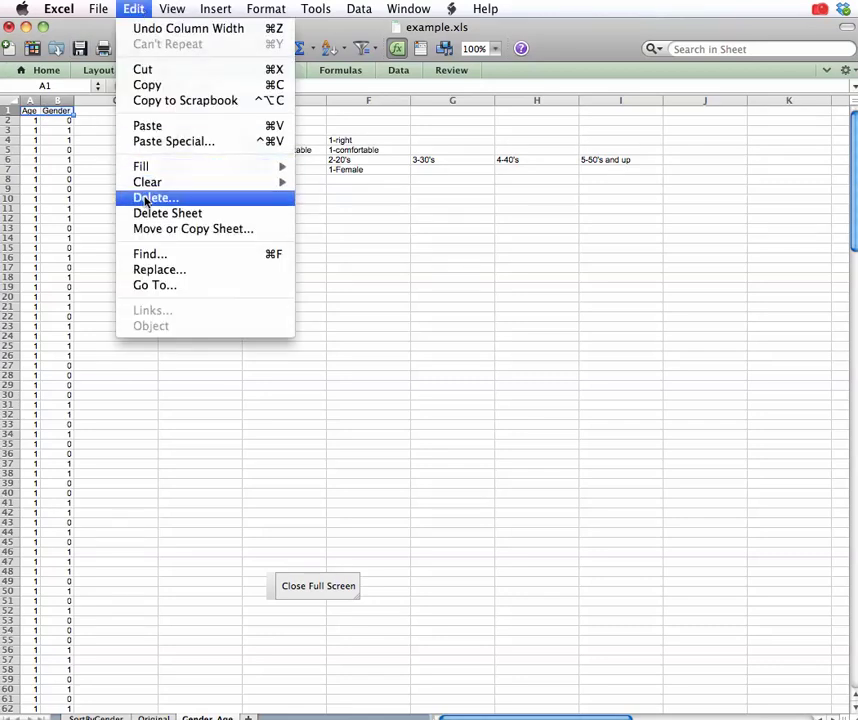
pyautogui.click(146, 198)
pyautogui.press('Return')
# Sort the age and gender data by Column B and then by Column A, both on values from smallest to largest.
pyautogui.moveTo(28, 102); pyautogui.dragTo(60, 101)
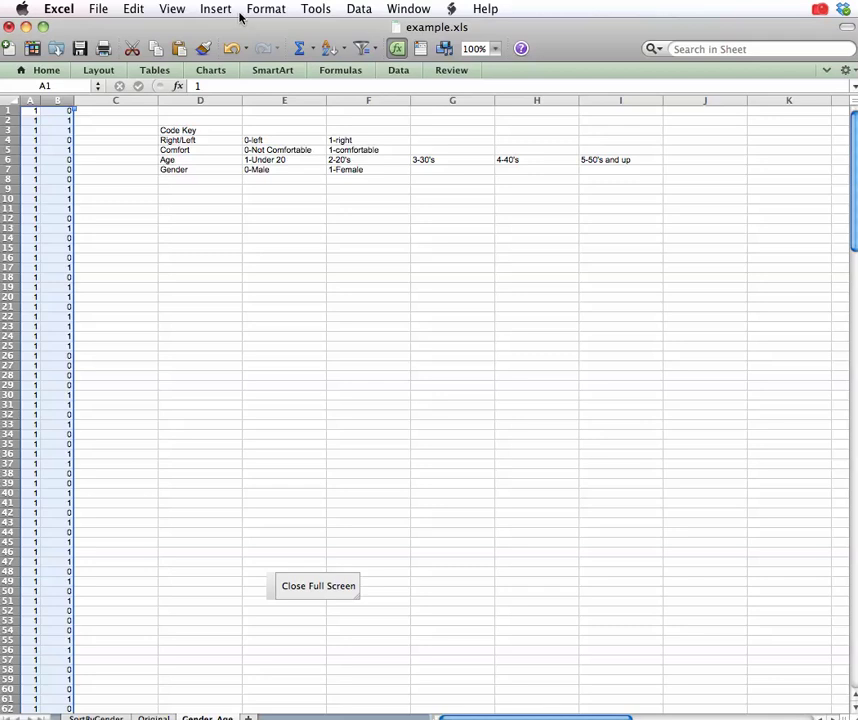
pyautogui.click(358, 9)
pyautogui.click(363, 30)
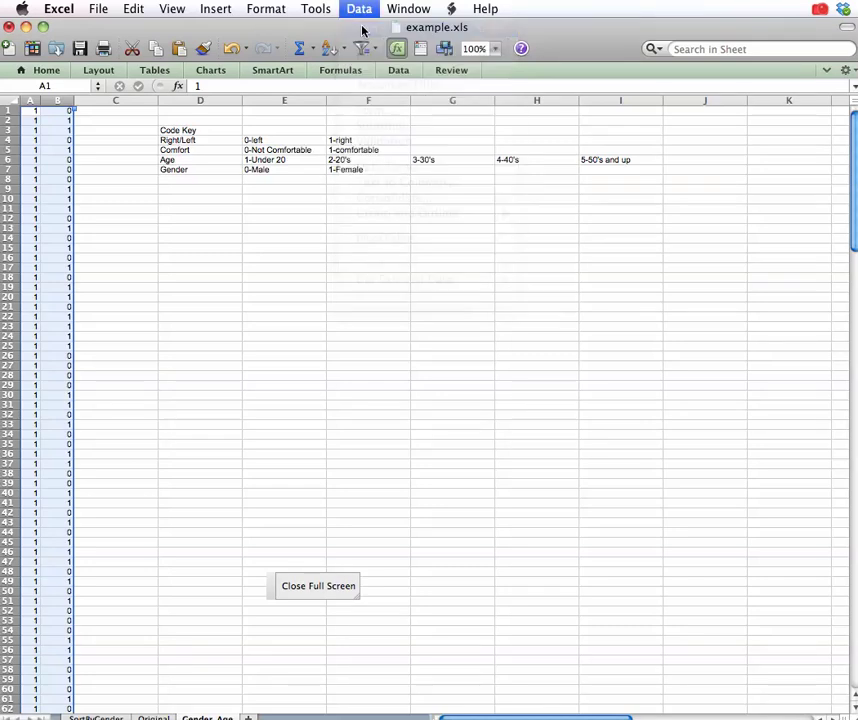
pyautogui.click(409, 90)
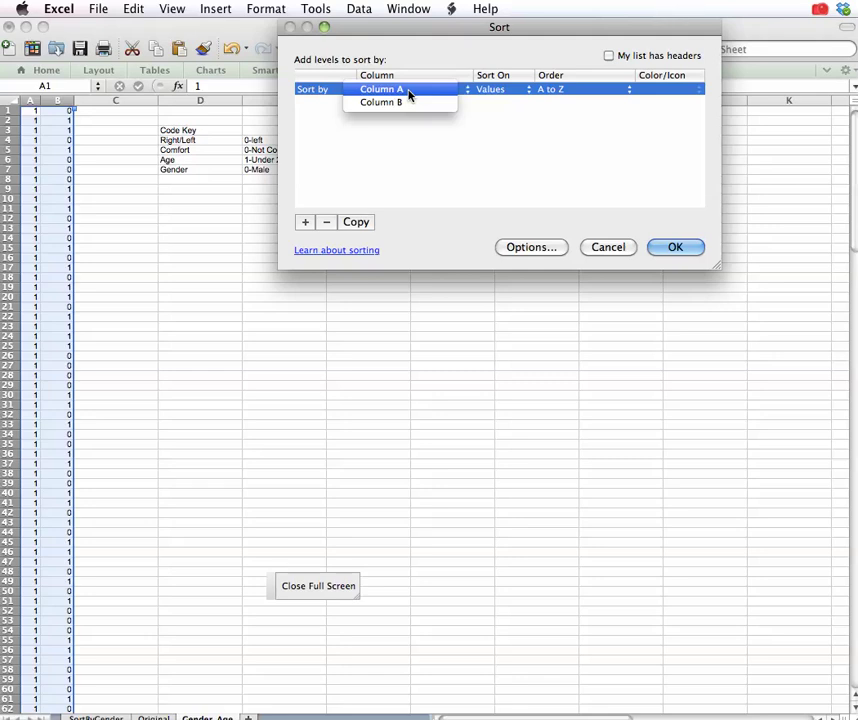
pyautogui.click(408, 102)
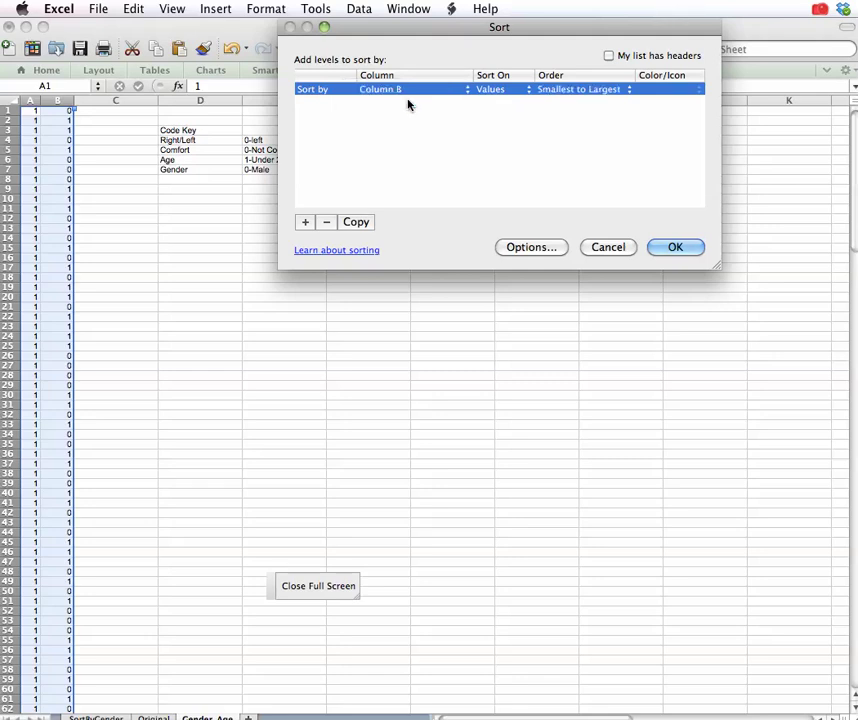
pyautogui.click(305, 222)
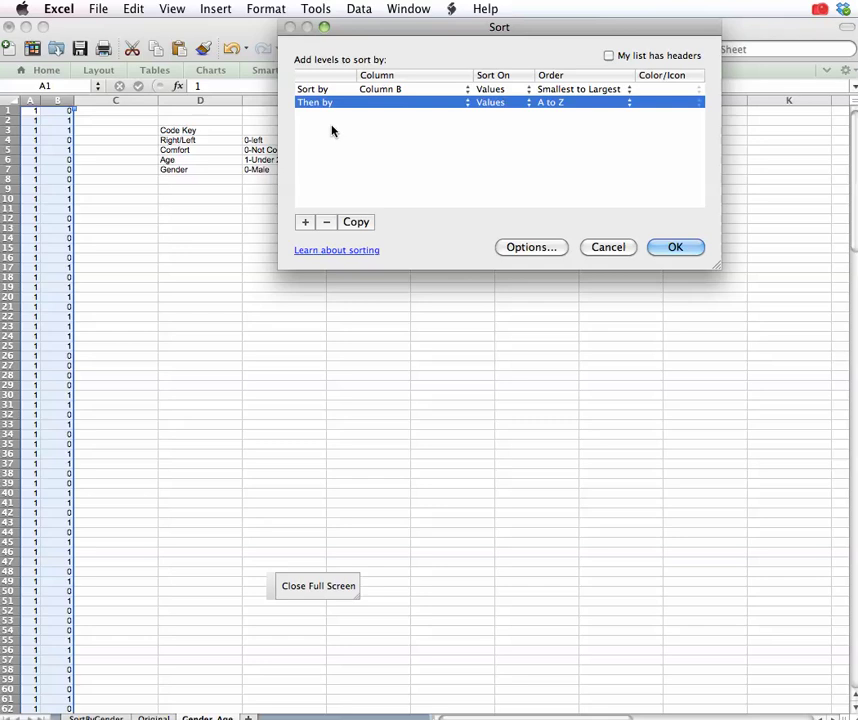
pyautogui.click(387, 103)
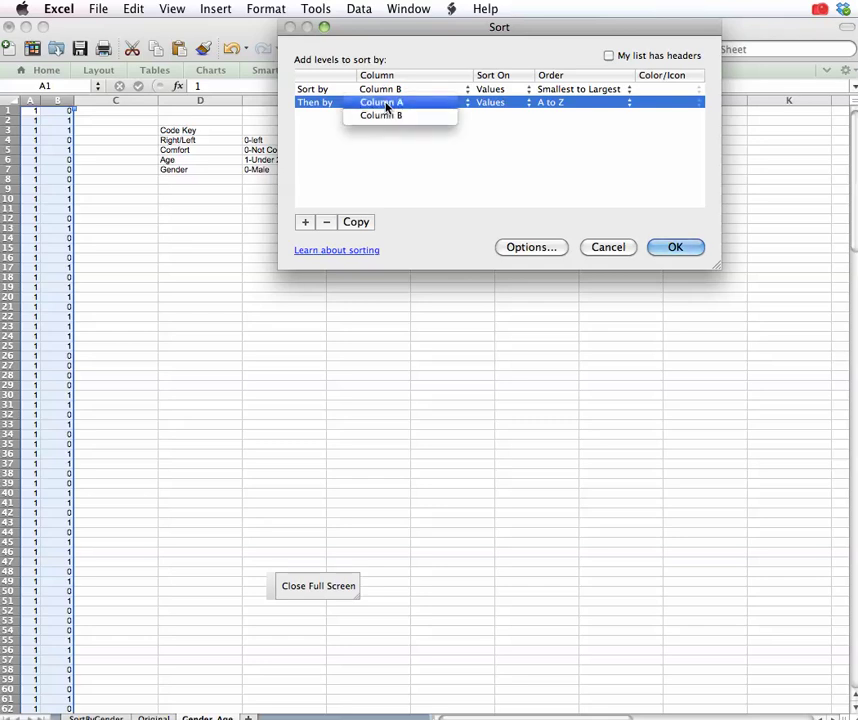
pyautogui.click(391, 102)
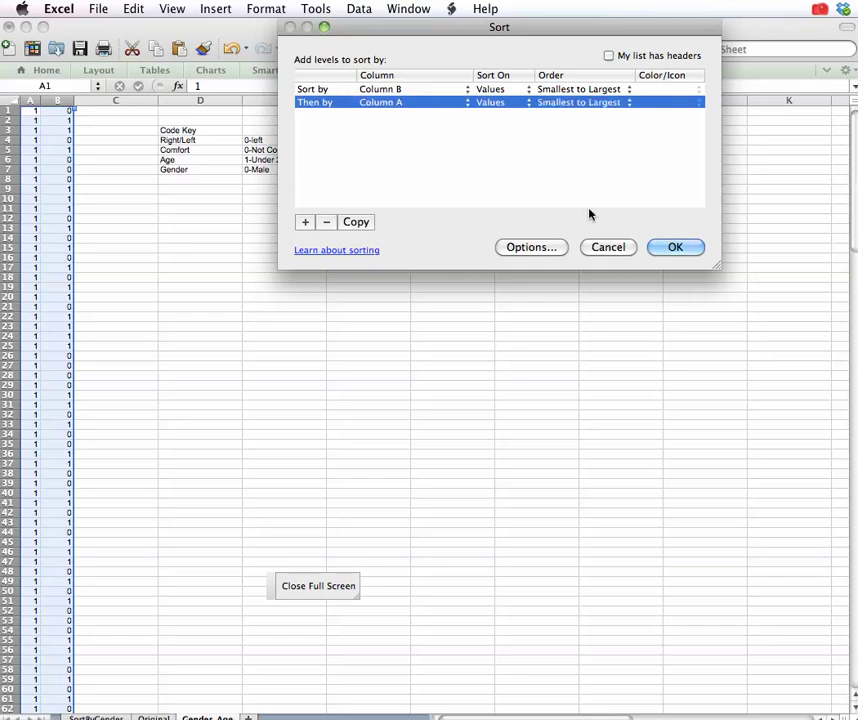
pyautogui.click(662, 248)
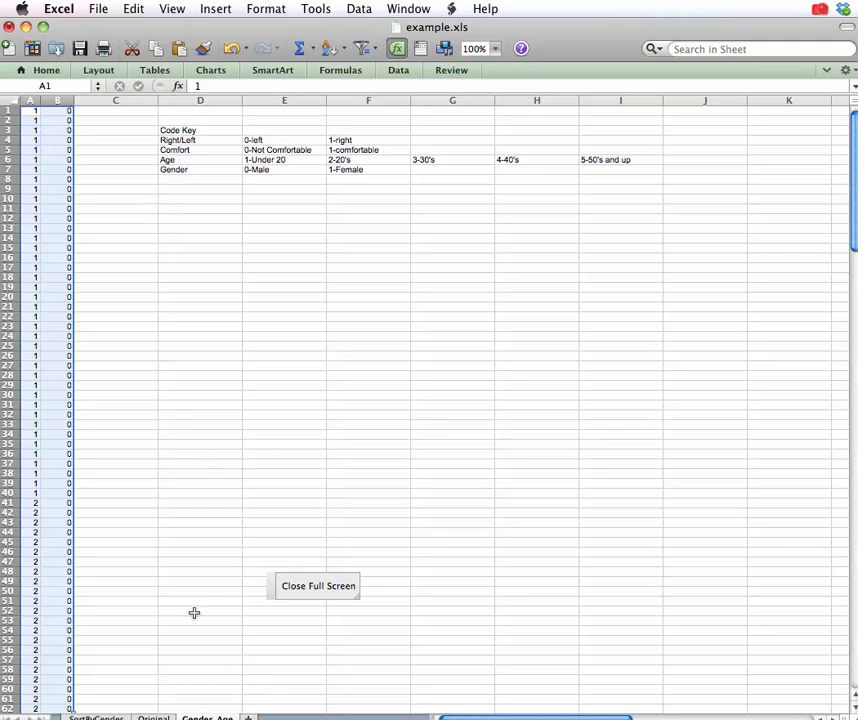
# Insert a blank row above the first row of the sorted age and gender data.
pyautogui.click(10, 110)
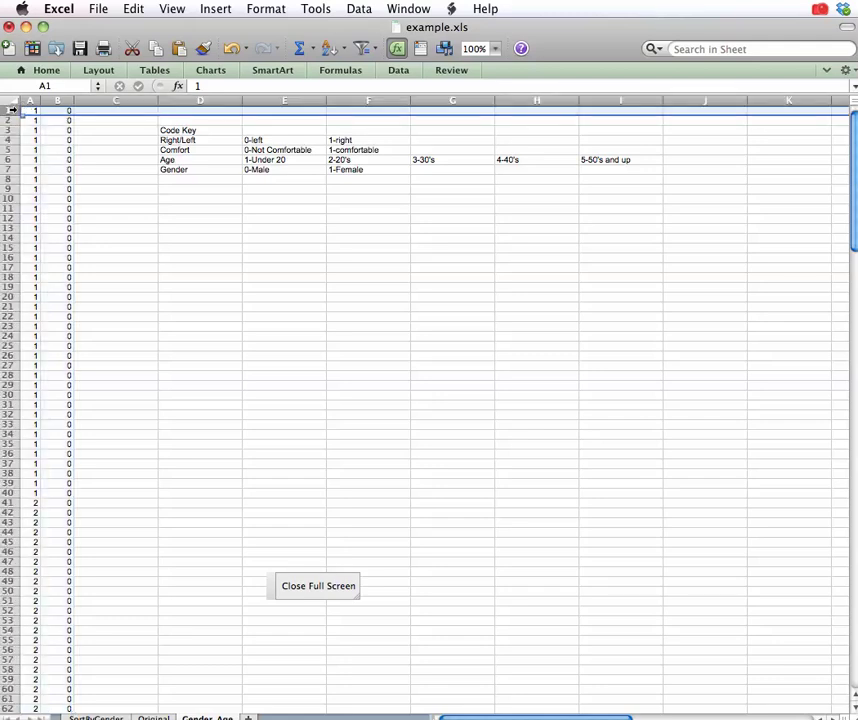
pyautogui.click(204, 10)
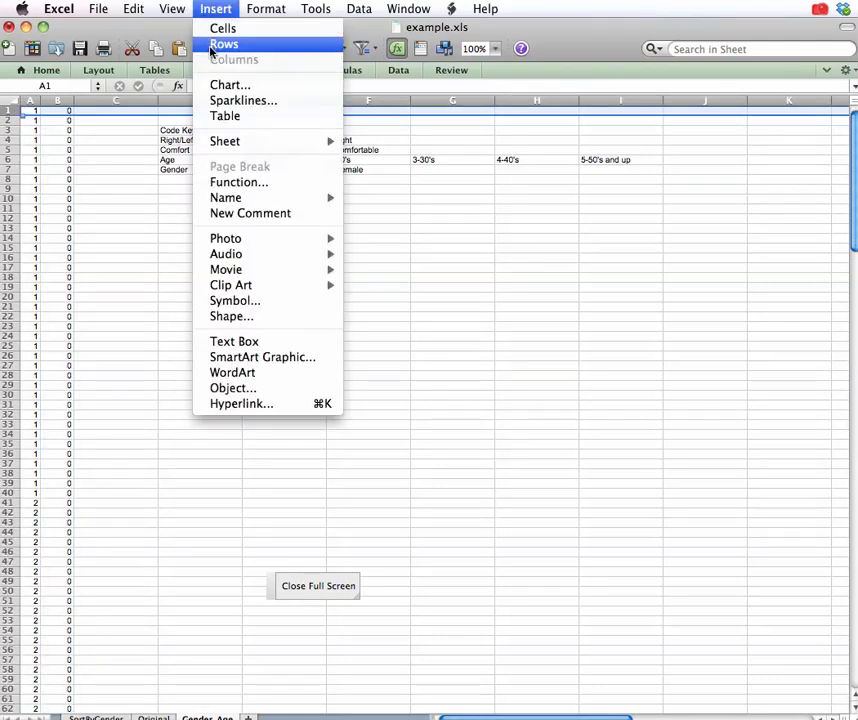
pyautogui.click(214, 42)
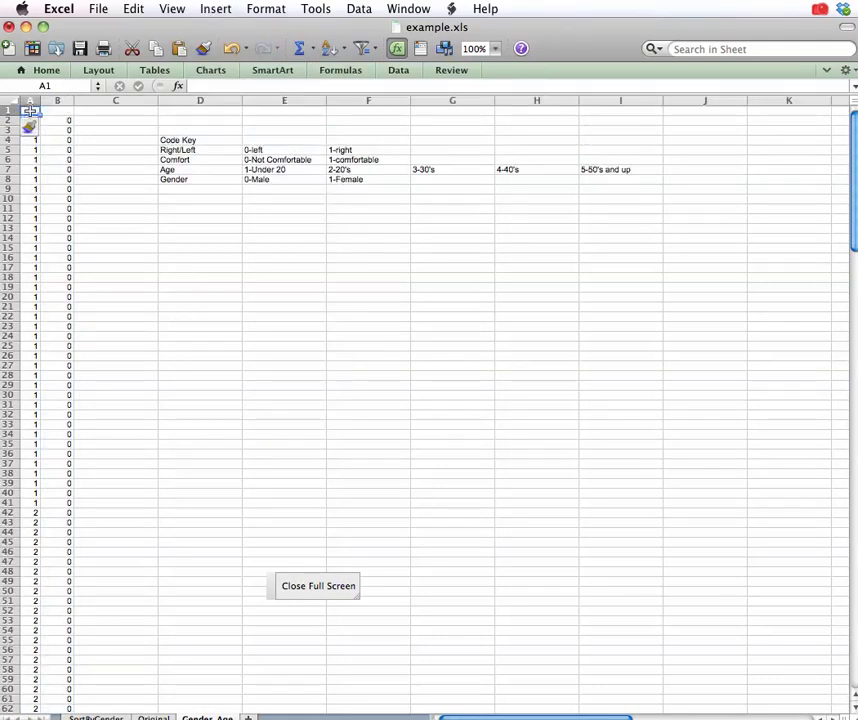
# Enter the headers Age in A1 and Gender in B1.
pyautogui.write('Age')
pyautogui.press('Tab')
pyautogui.write('Gender')
pyautogui.press('Return')
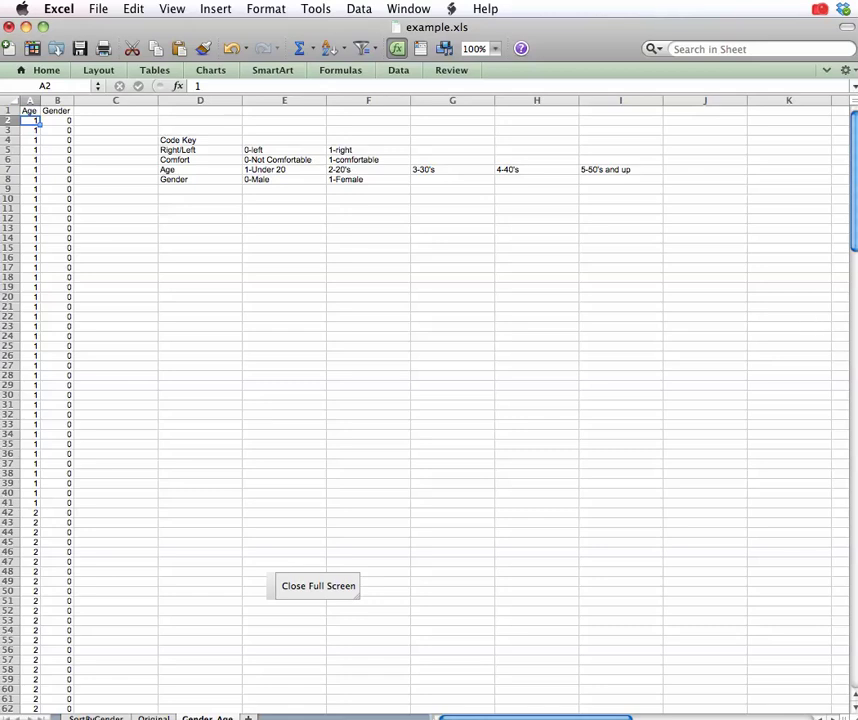
# Cut the male age and gender data in A2:B77 and paste it into columns C and D starting at C2.
pyautogui.press('super+Tab')
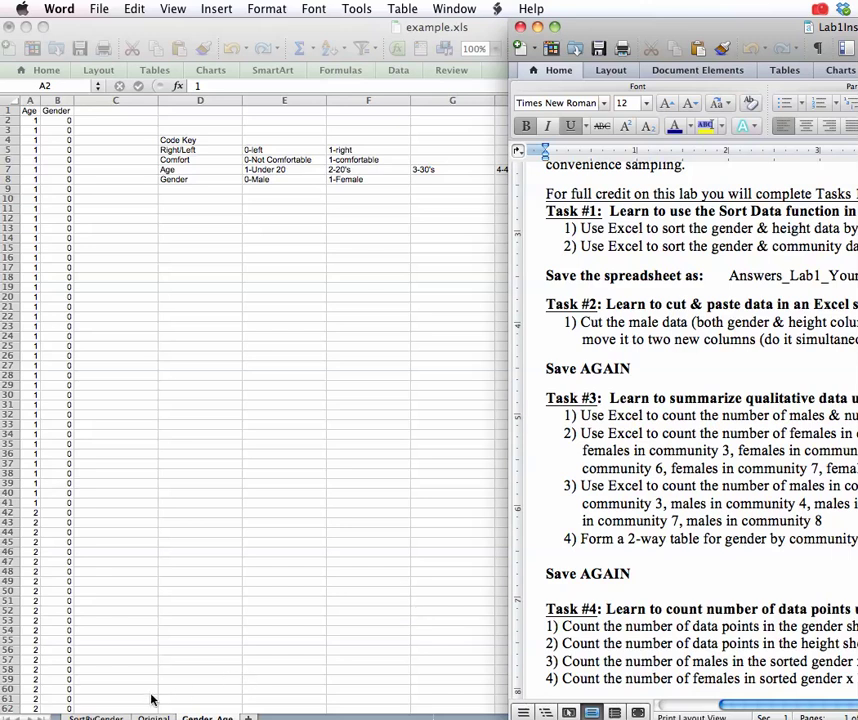
pyautogui.click(116, 716)
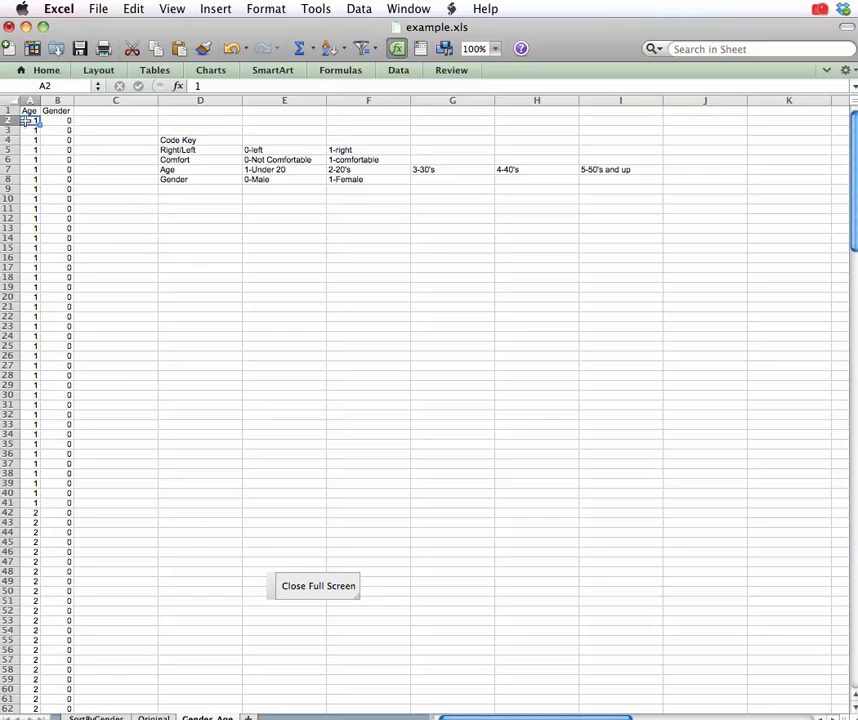
pyautogui.moveTo(25, 120); pyautogui.dragTo(53, 578)
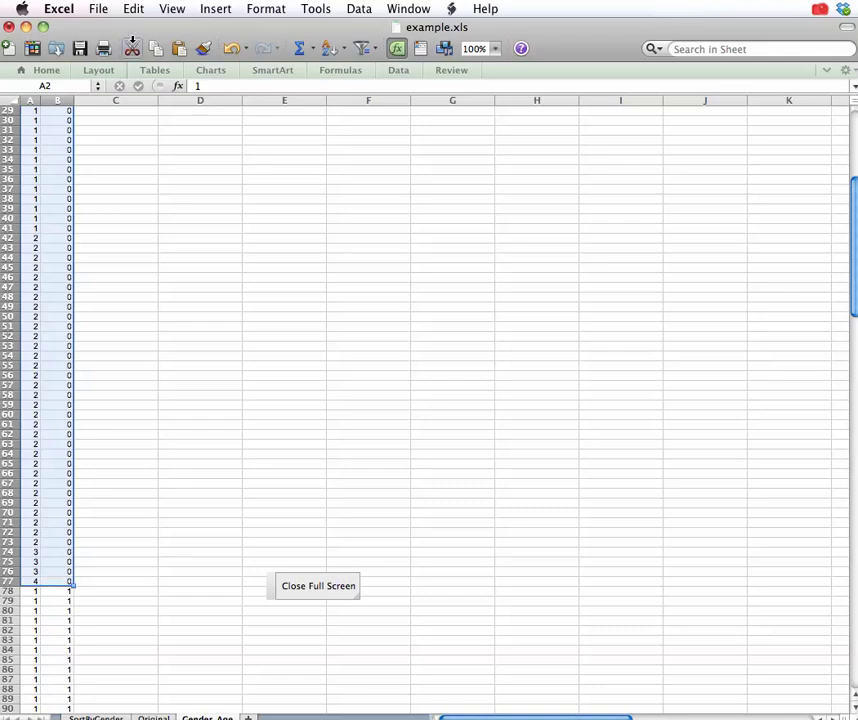
pyautogui.click(136, 9)
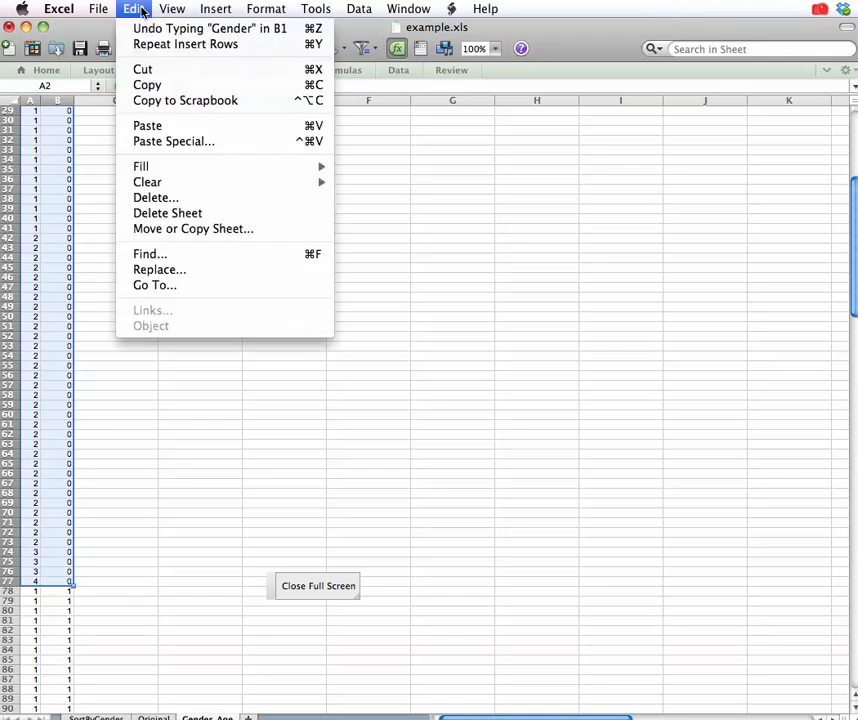
pyautogui.click(152, 72)
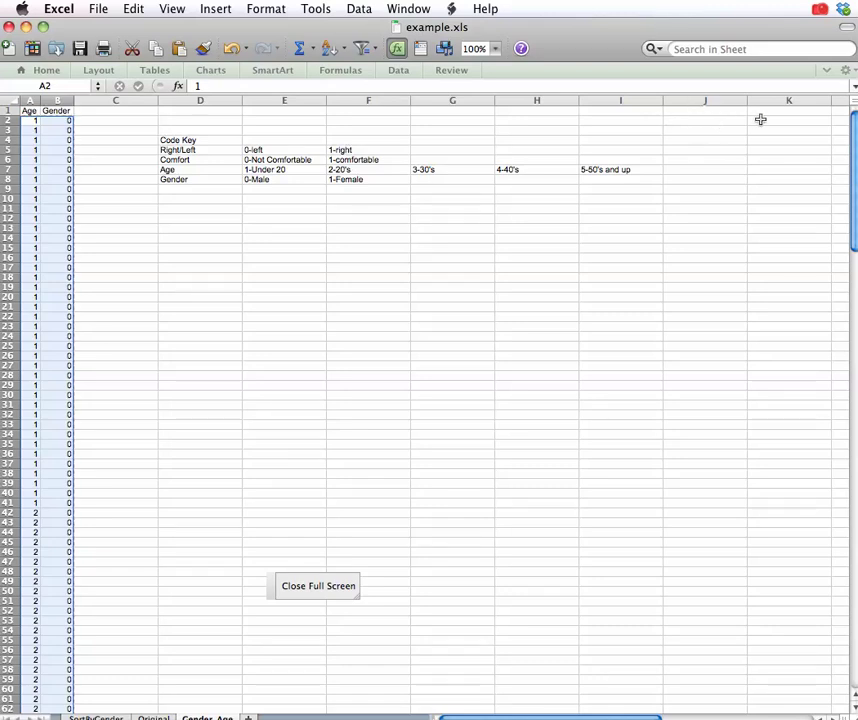
pyautogui.click(736, 120)
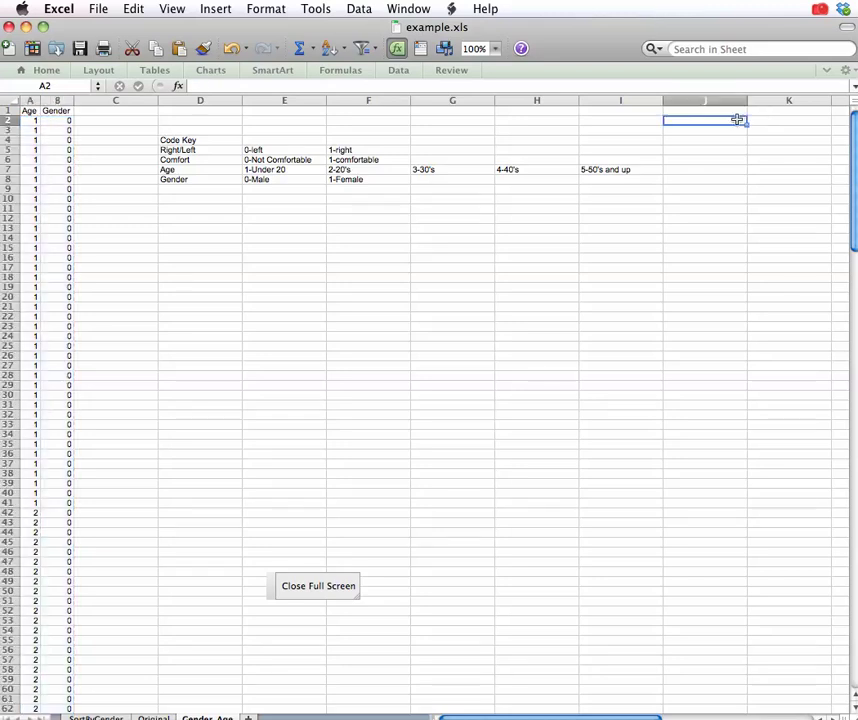
pyautogui.click(113, 120)
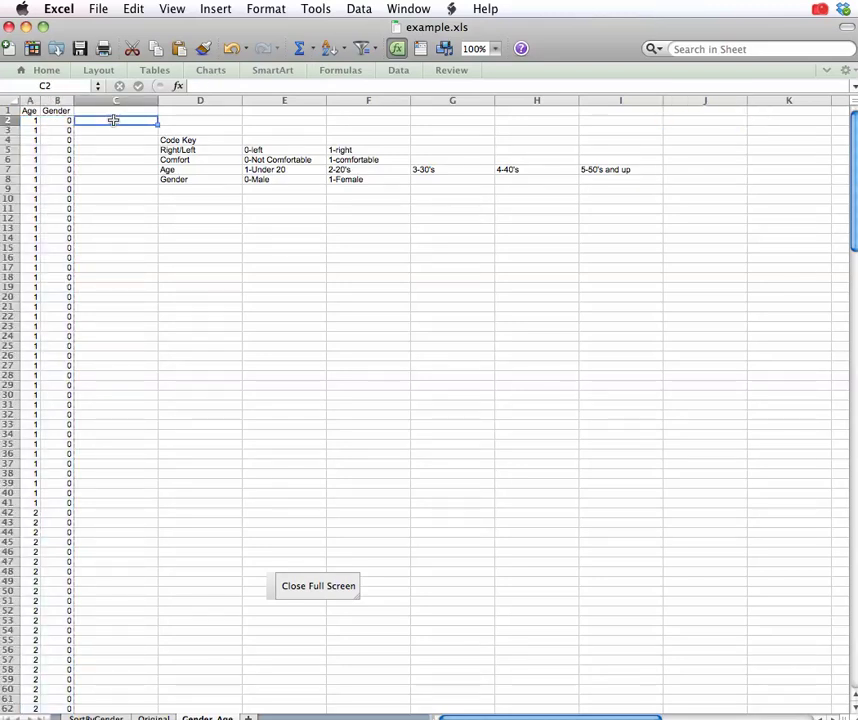
pyautogui.press('super+v')
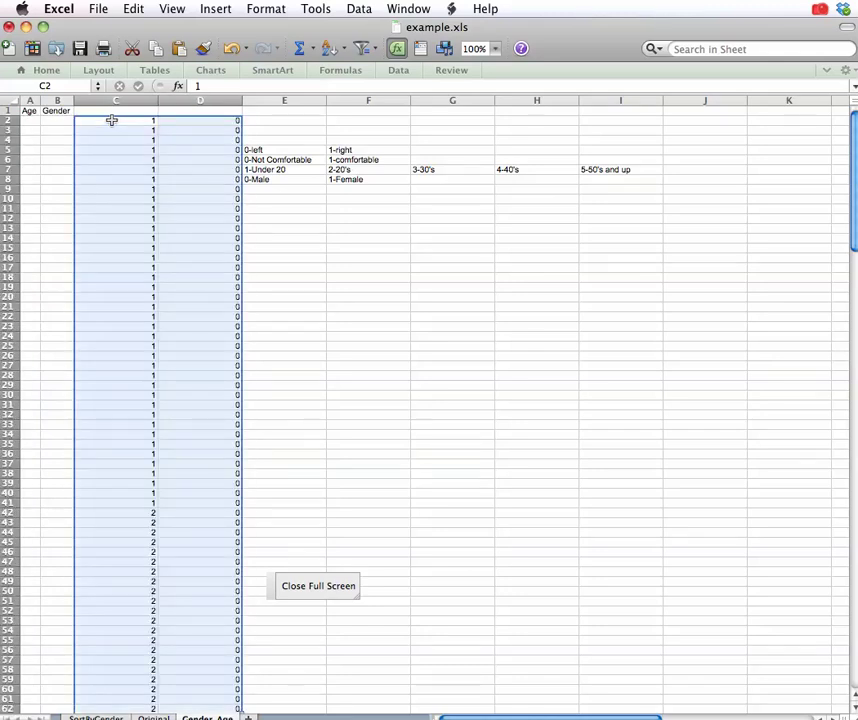
# Delete the emptied cells A2:B77, shifting the female data below up.
pyautogui.moveTo(27, 119); pyautogui.dragTo(60, 574)
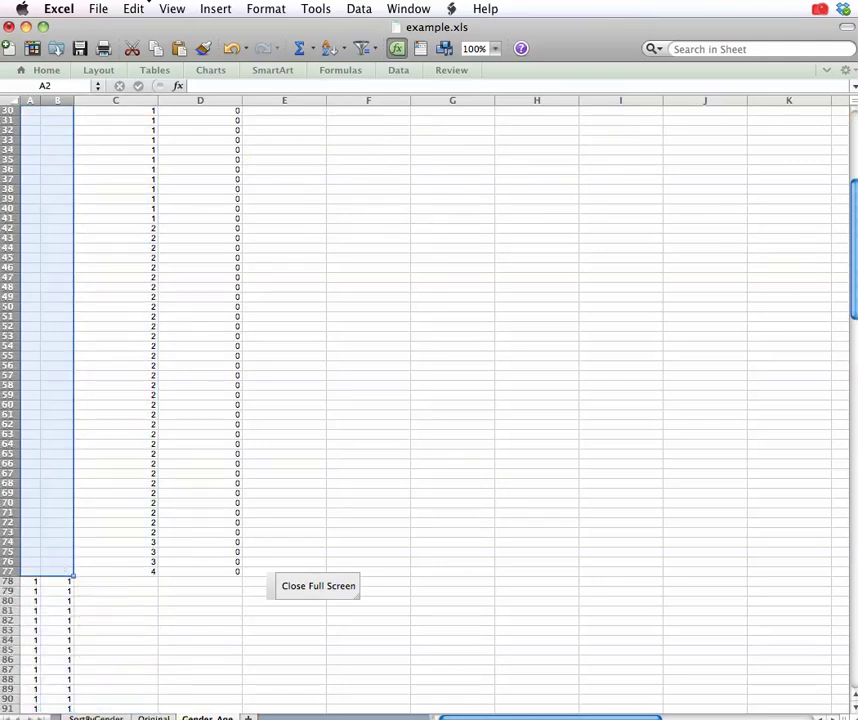
pyautogui.click(140, 9)
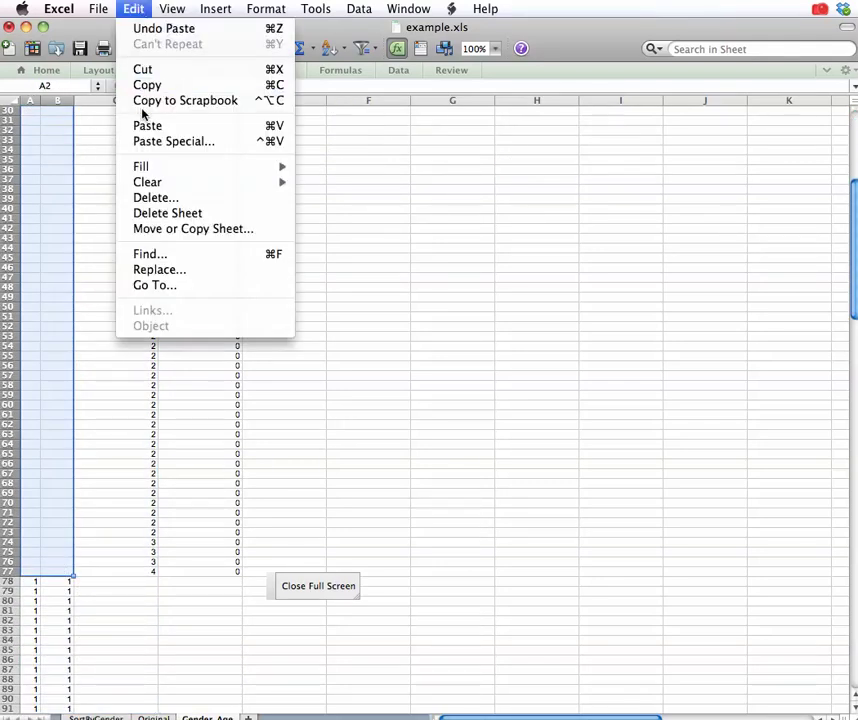
pyautogui.click(143, 70)
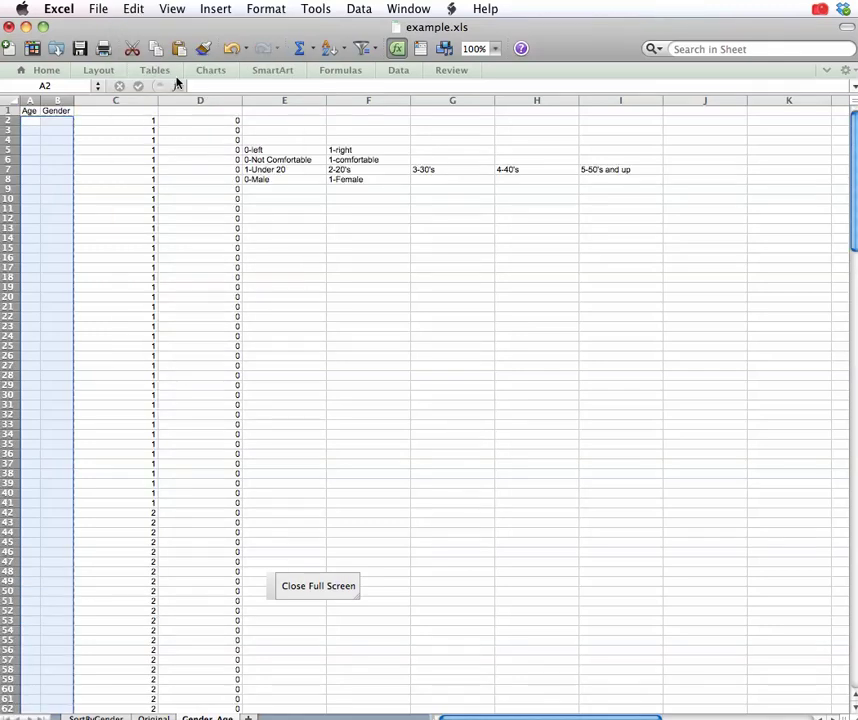
pyautogui.click(136, 9)
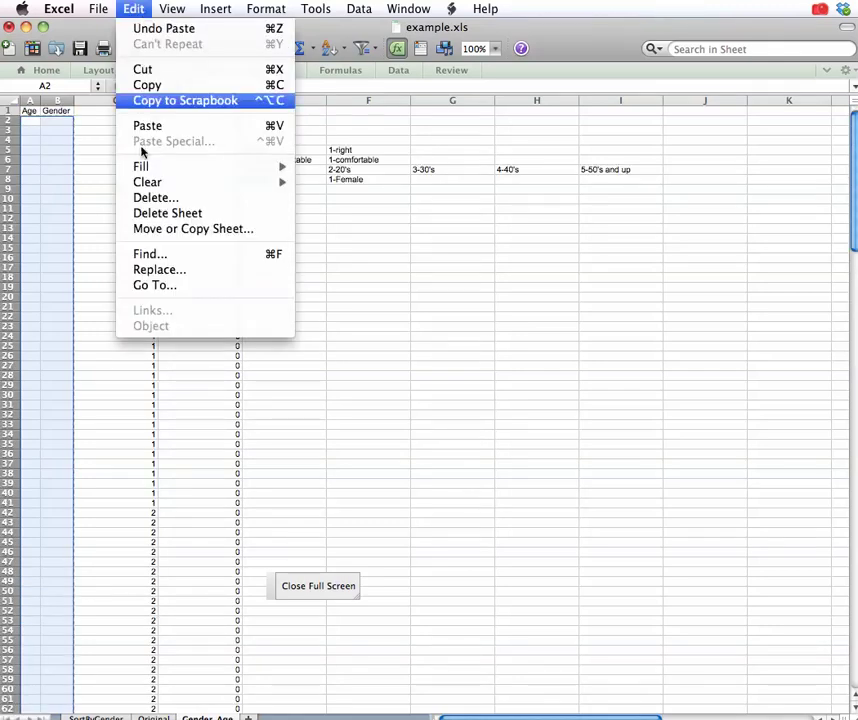
pyautogui.click(145, 198)
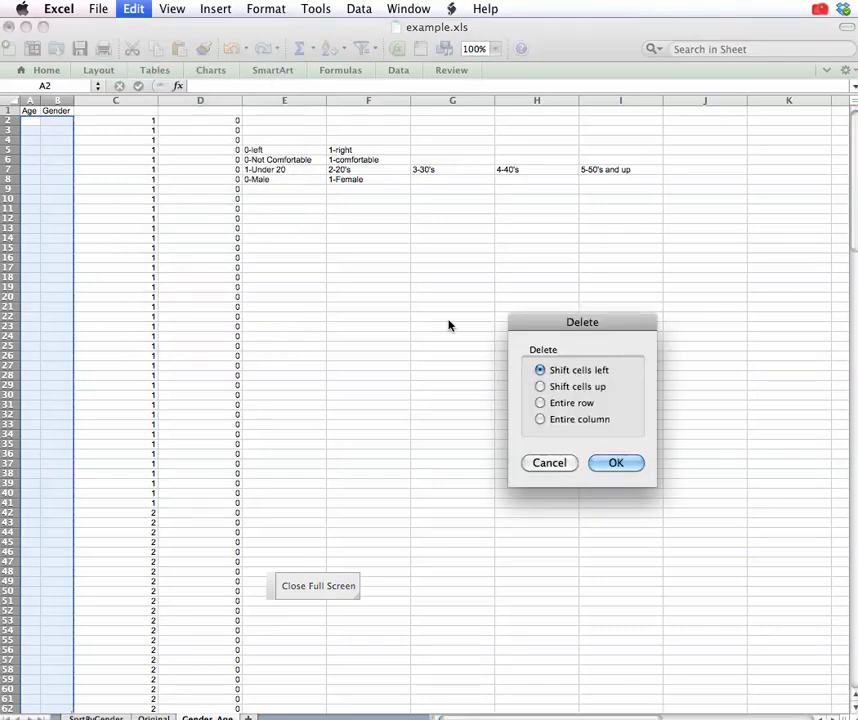
pyautogui.click(540, 387)
pyautogui.press('Return')
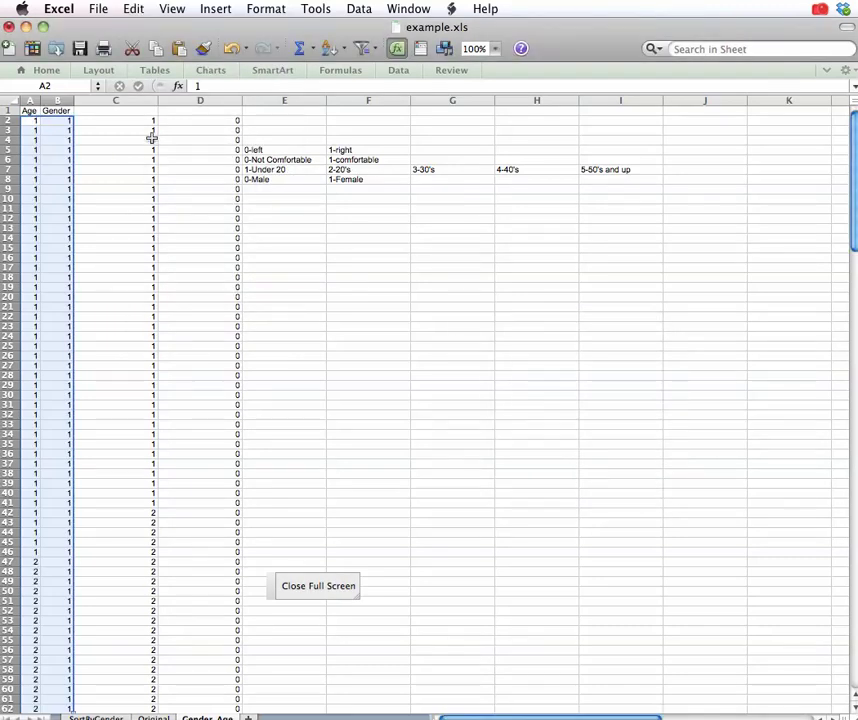
# Enter the headers Age in C1 and Gender in D1, and fit columns C and D to their contents.
pyautogui.click(115, 112)
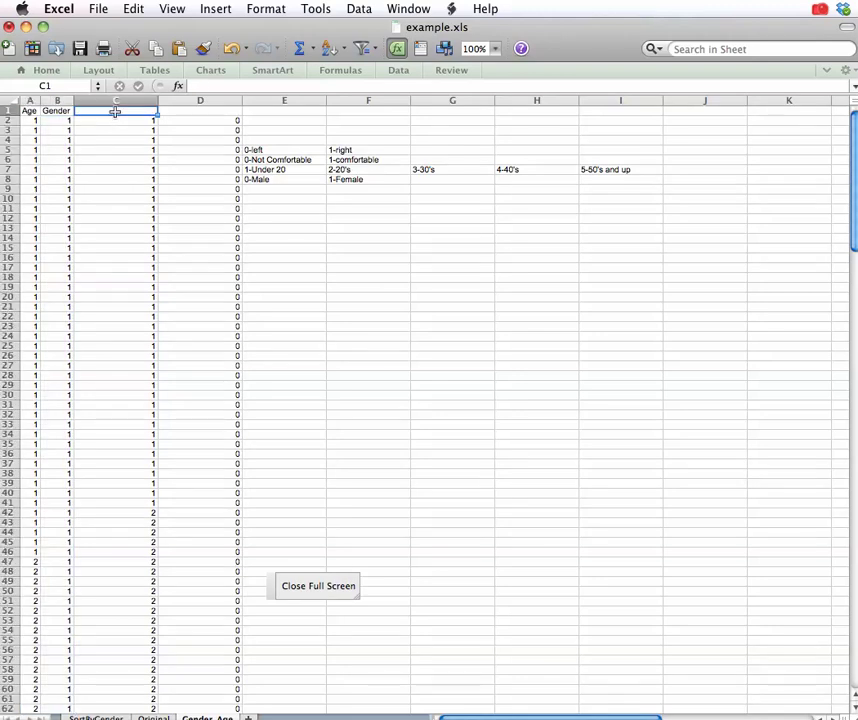
pyautogui.write('Age')
pyautogui.press('Tab')
pyautogui.write('Gender')
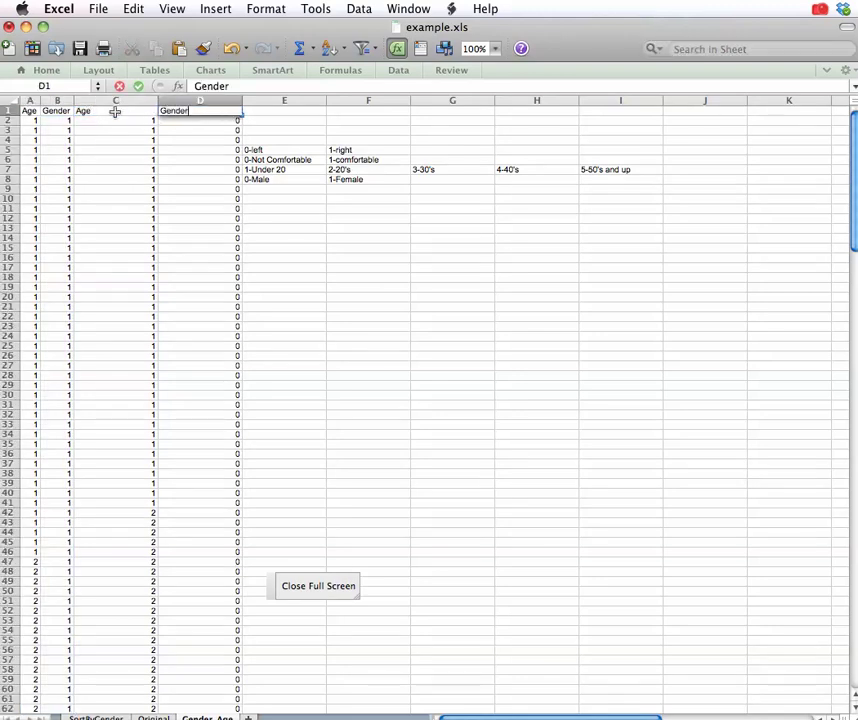
pyautogui.press('Return')
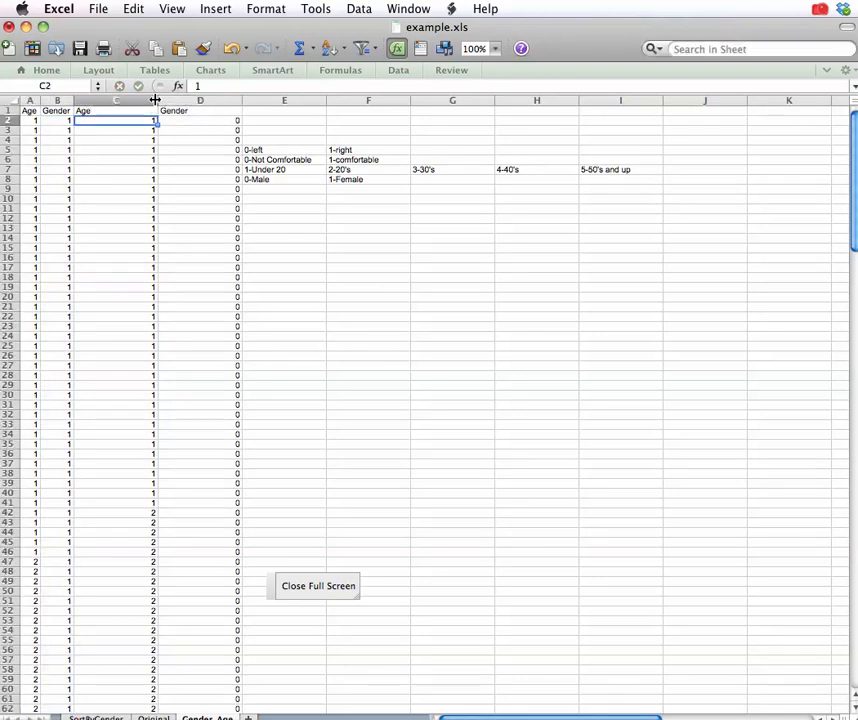
pyautogui.doubleClick(157, 101)
pyautogui.doubleClick(176, 101)
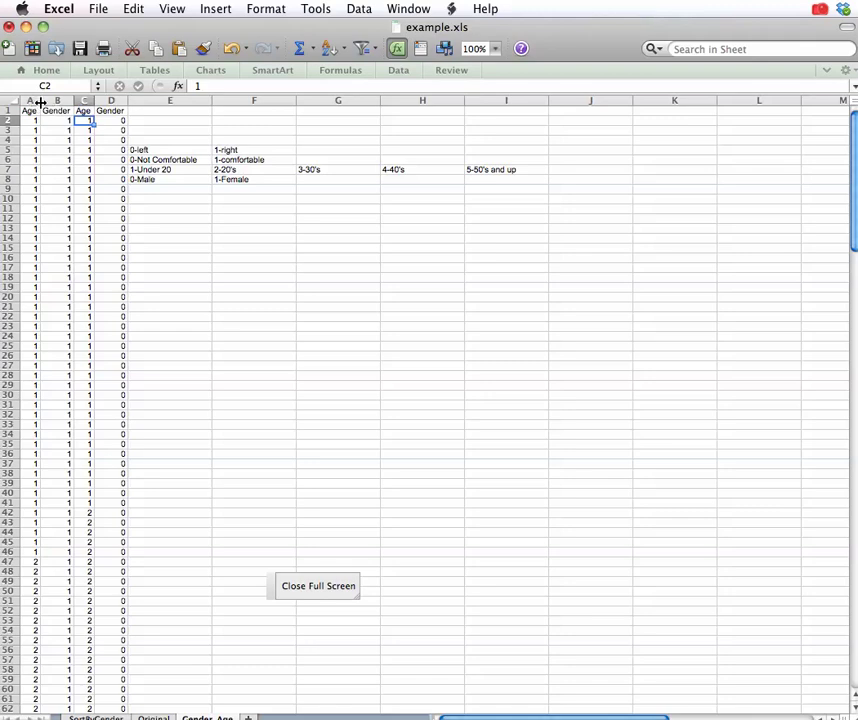
# Widen column A and change its header in A1 to Female Age.
pyautogui.moveTo(40, 102); pyautogui.dragTo(67, 101)
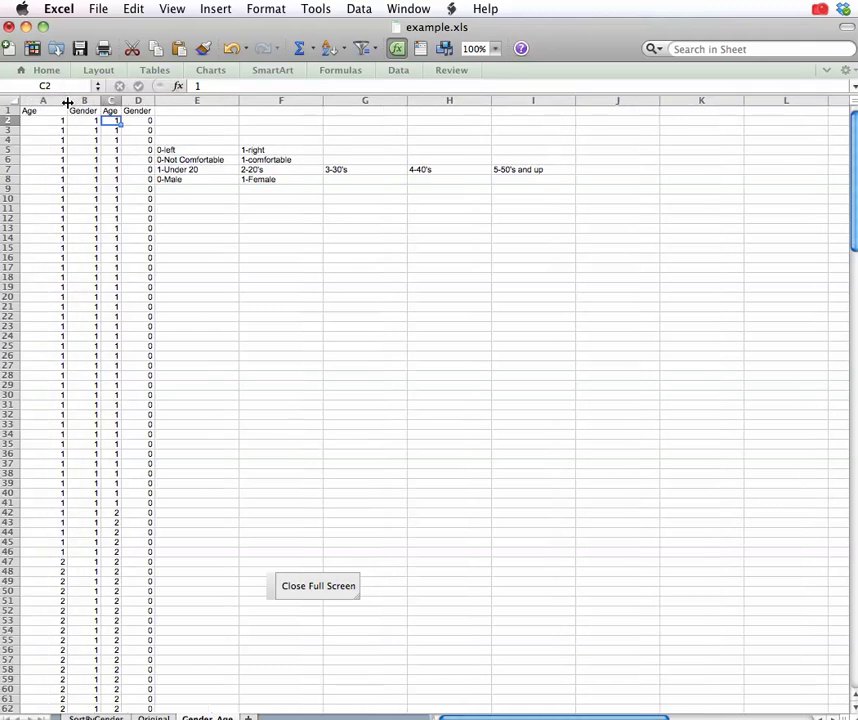
pyautogui.doubleClick(28, 110)
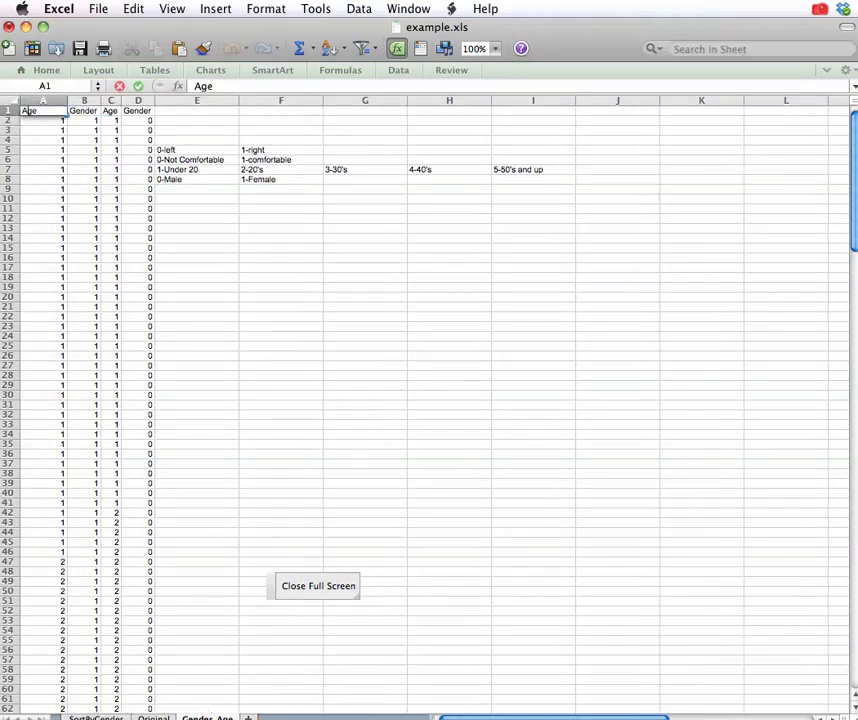
pyautogui.write('Femal')
pyautogui.press('BackSpace')
pyautogui.press('BackSpace')
pyautogui.press('BackSpace')
pyautogui.press('BackSpace')
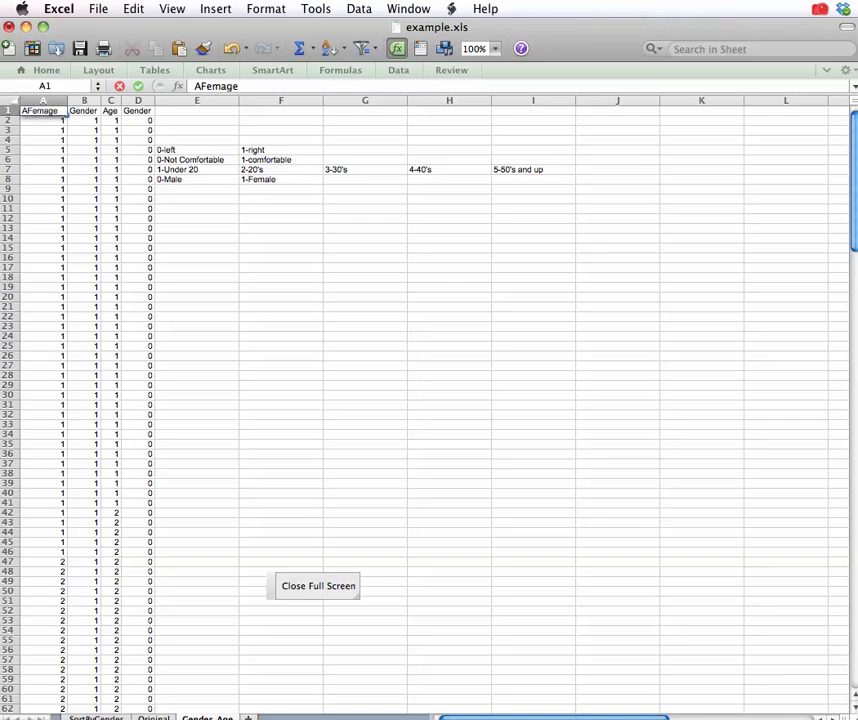
pyautogui.press('BackSpace')
pyautogui.press('BackSpace')
pyautogui.press('Delete')
pyautogui.press('Delete')
pyautogui.write('Female Age')
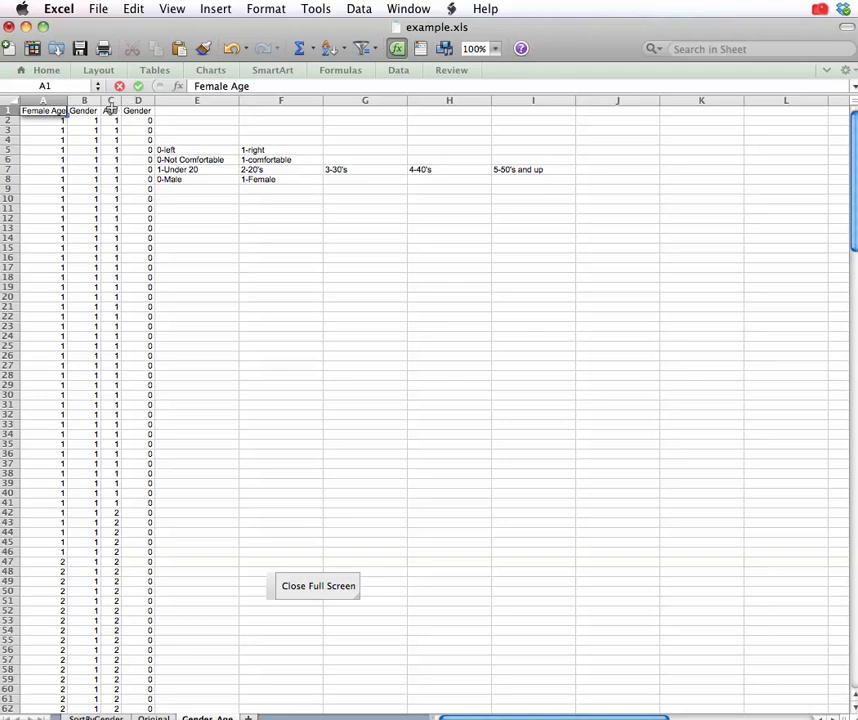
# Change the header in C1 to Male Age, and widen columns C and A to fit their headers.
pyautogui.click(118, 100)
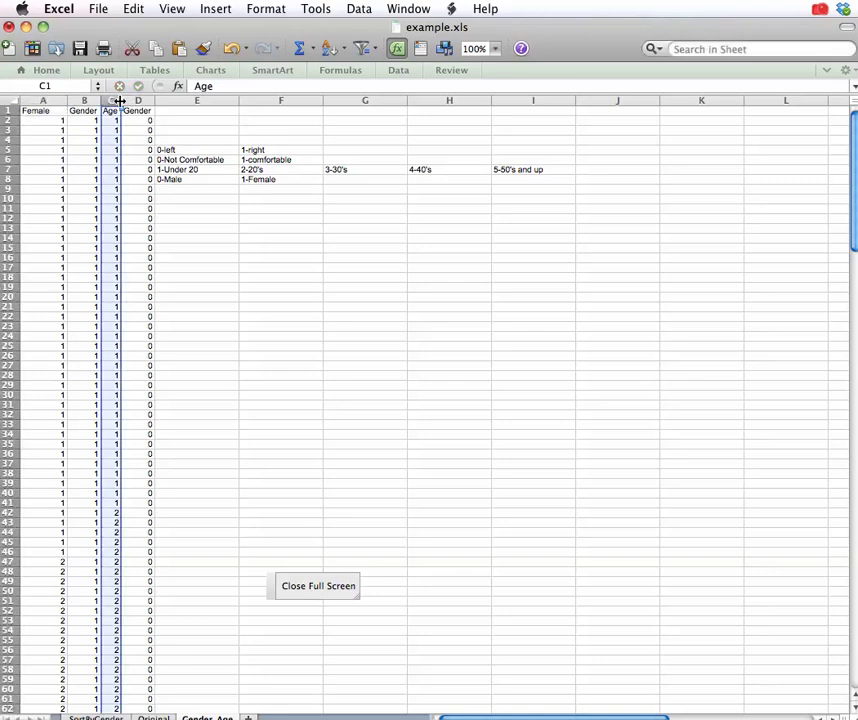
pyautogui.moveTo(120, 100); pyautogui.dragTo(200, 100)
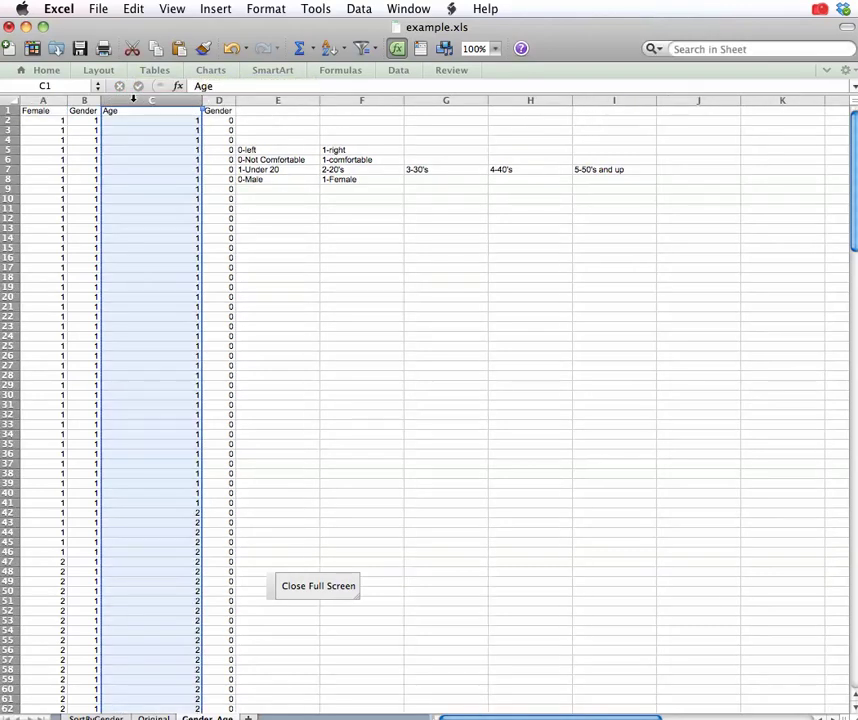
pyautogui.doubleClick(110, 111)
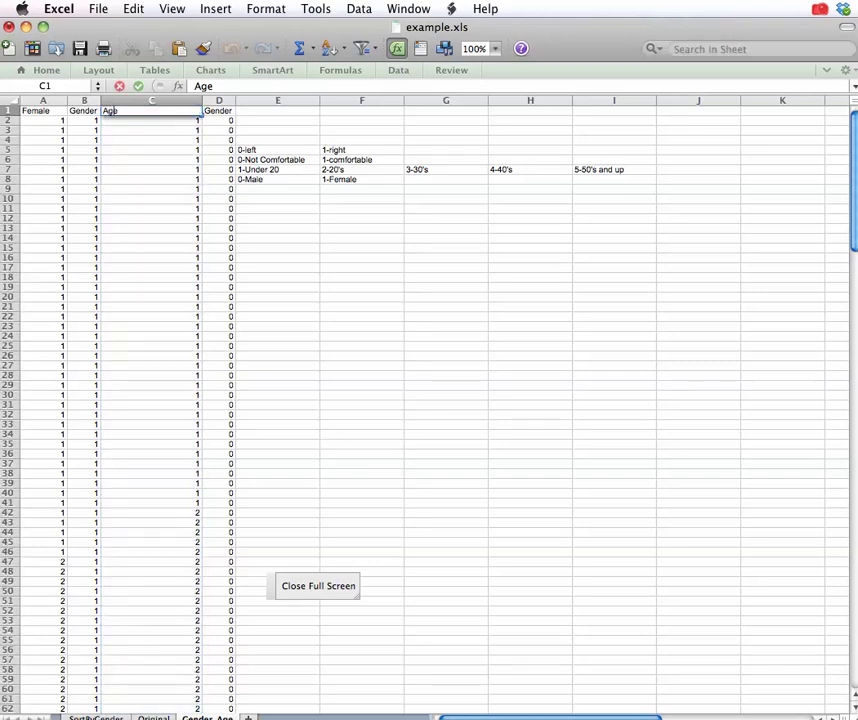
pyautogui.press('BackSpace')
pyautogui.write('Male Age')
pyautogui.press('Return')
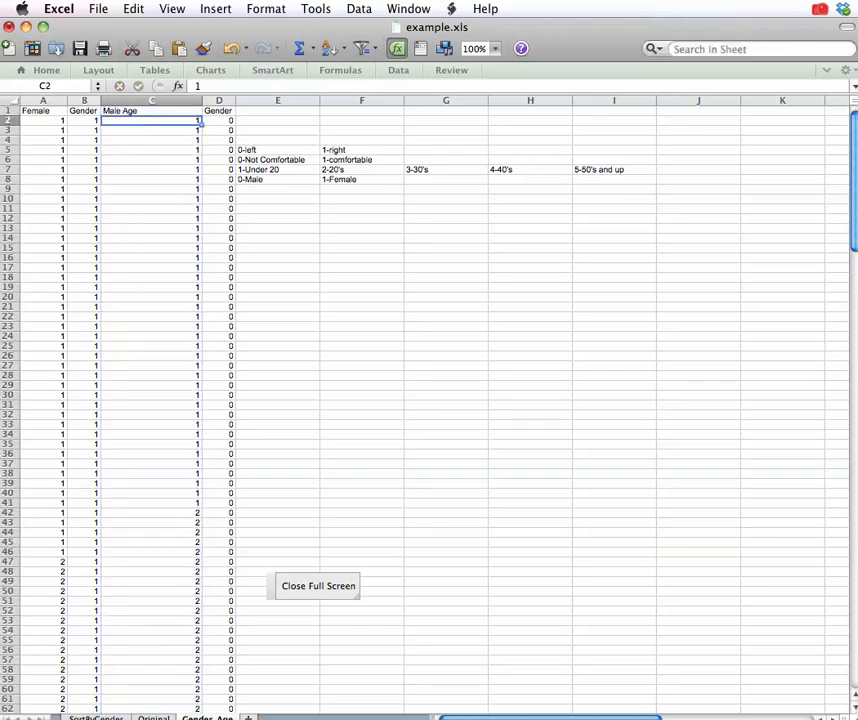
pyautogui.click(45, 111)
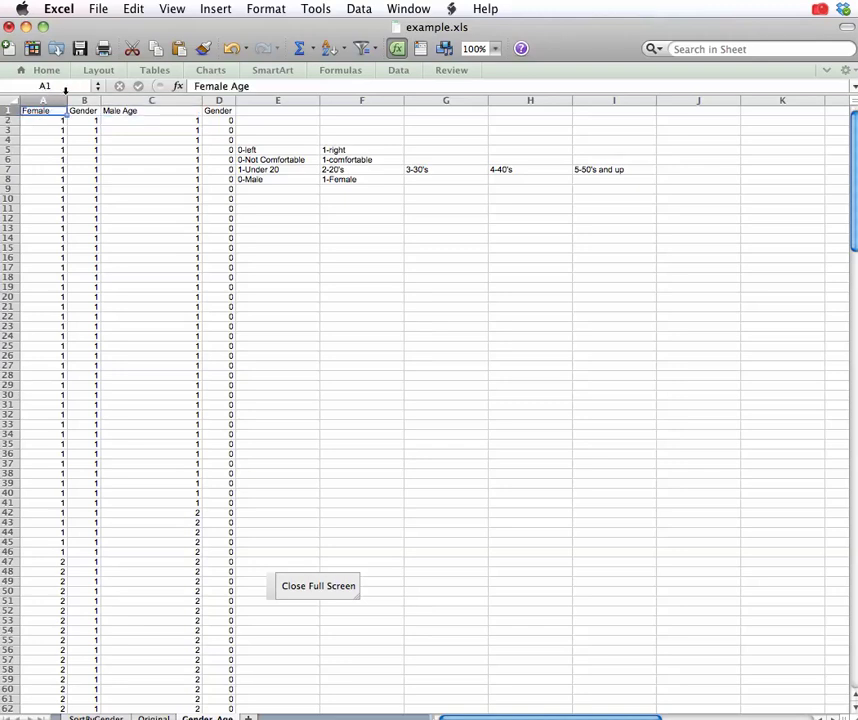
pyautogui.moveTo(67, 100); pyautogui.dragTo(71, 100)
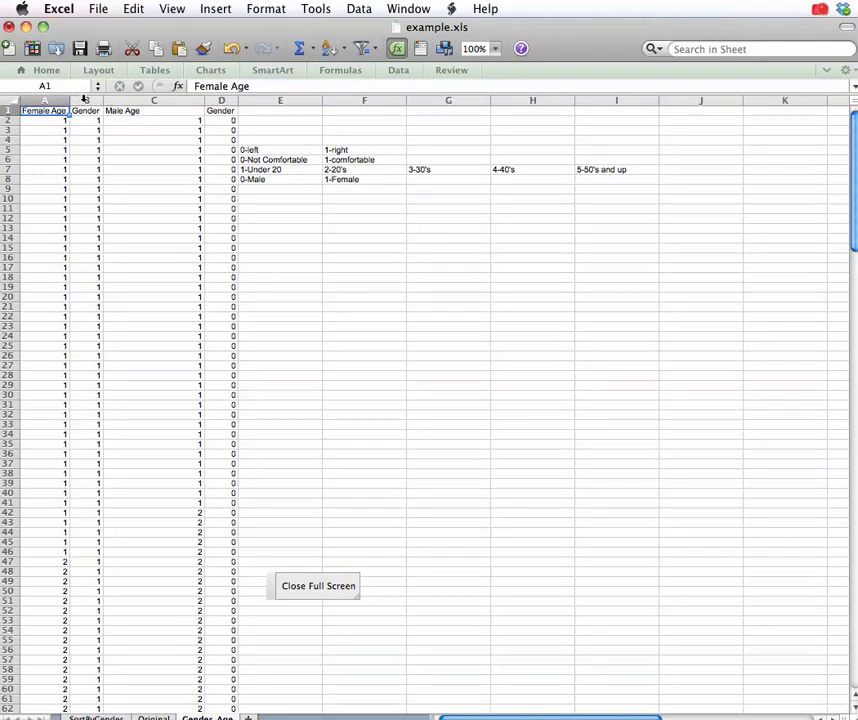
# Delete both Gender columns, B and D, together.
pyautogui.click(85, 100)
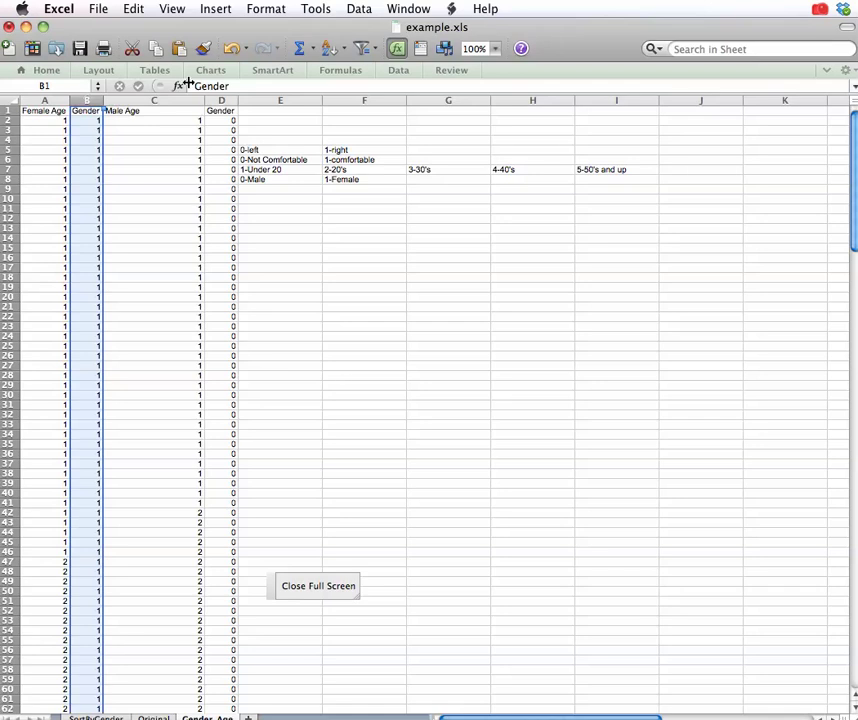
pyautogui.keyDown('super'); pyautogui.click(222, 100); pyautogui.keyUp('super')
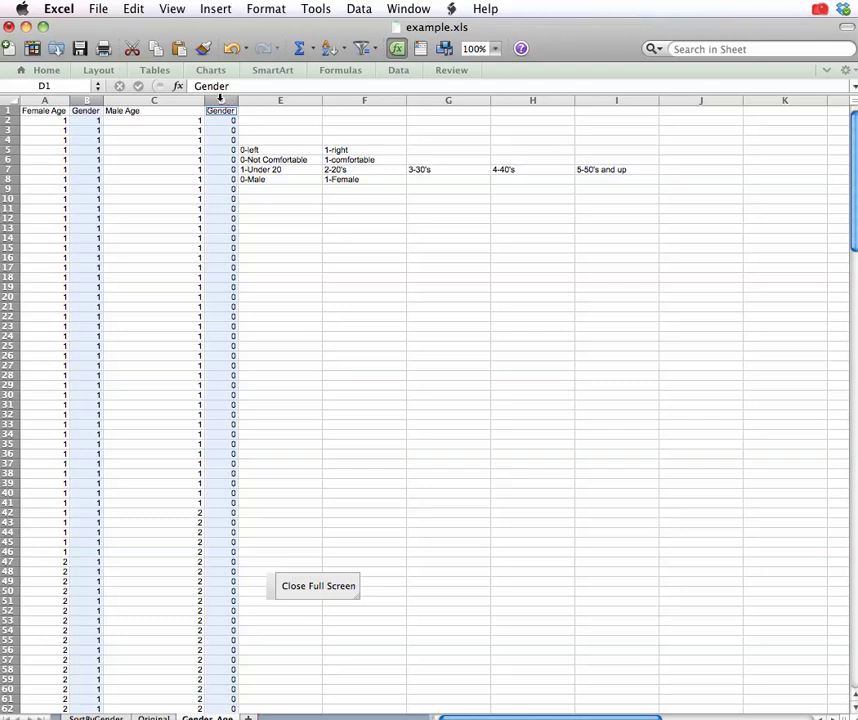
pyautogui.click(134, 9)
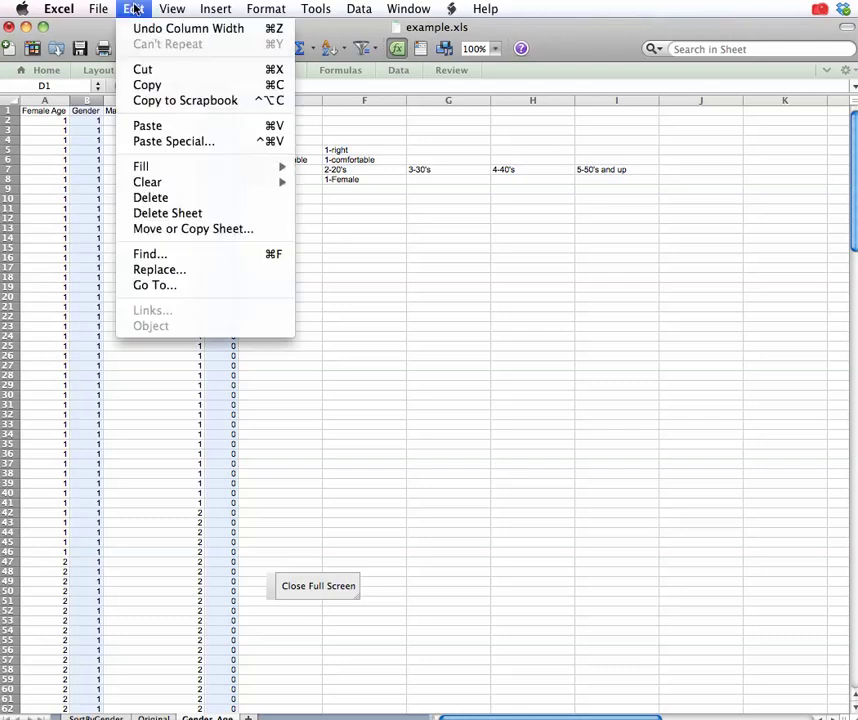
pyautogui.click(149, 199)
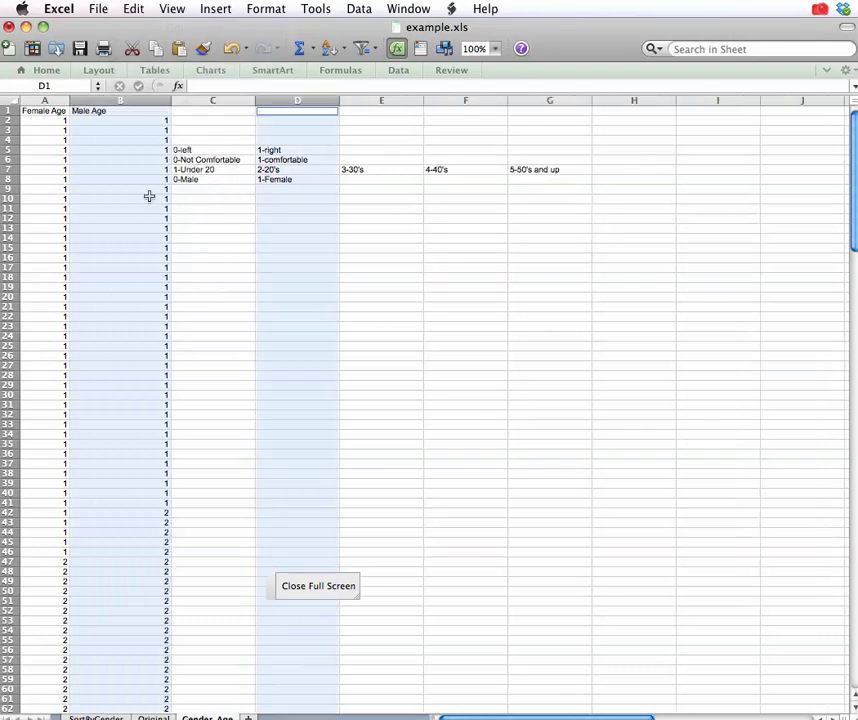
# Fit column B to its Male Age header and switch to the lab instructions in Word.
pyautogui.doubleClick(170, 101)
pyautogui.click(67, 95)
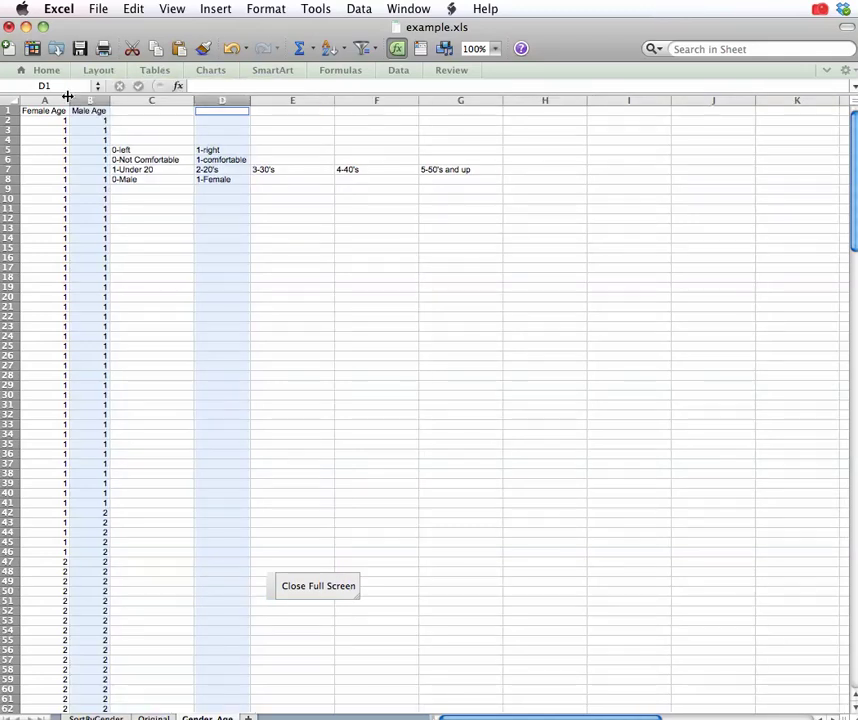
pyautogui.click(68, 101)
pyautogui.click(266, 245)
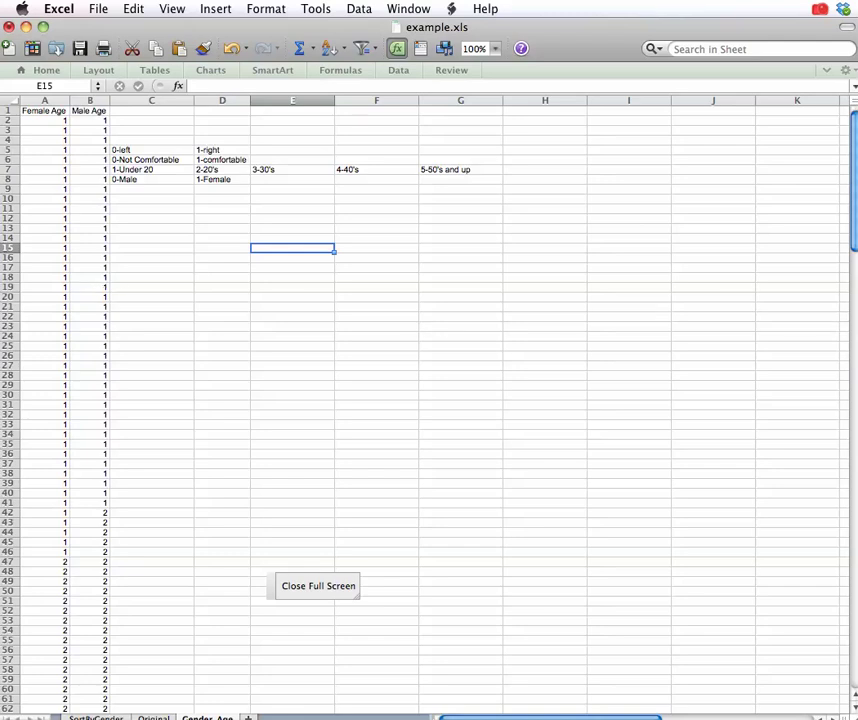
pyautogui.press('super+Tab')
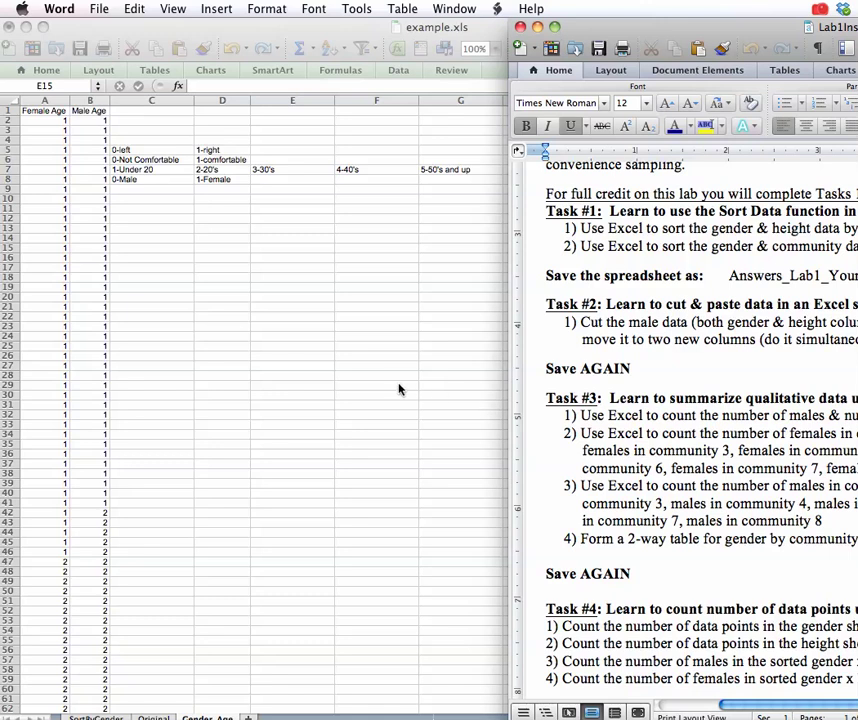
# Switch back to the Excel workbook and enter the labels Counts, Male and Female in cells D14 to D16.
pyautogui.click(267, 356)
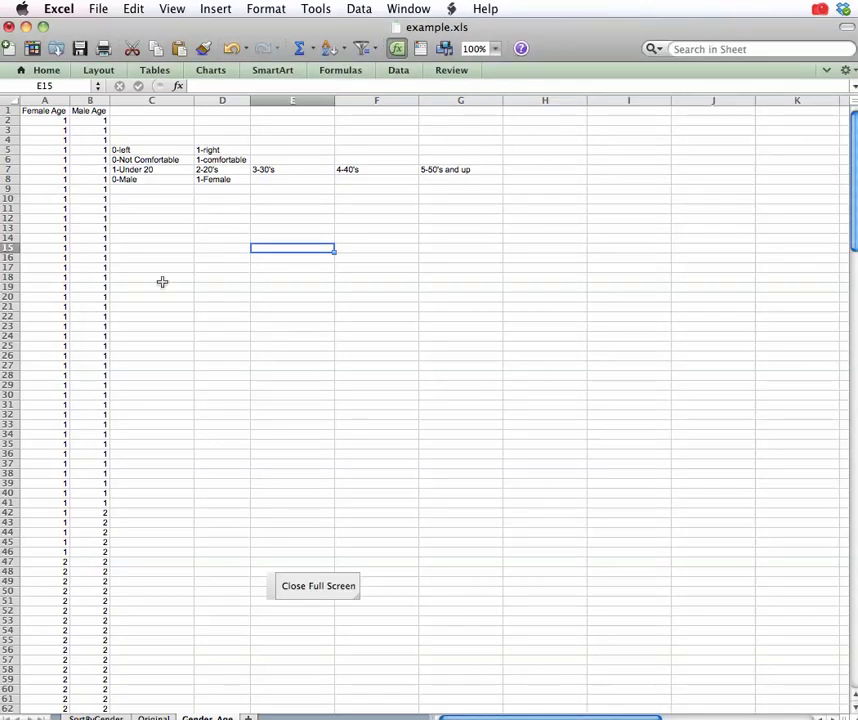
pyautogui.click(207, 241)
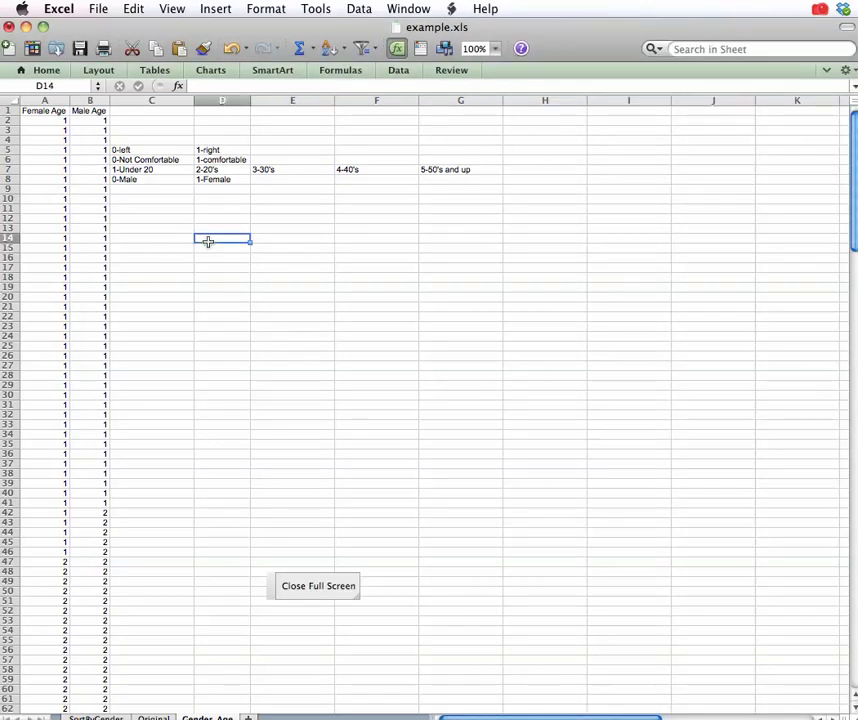
pyautogui.write('Coun')
pyautogui.press('Return')
pyautogui.write('Male')
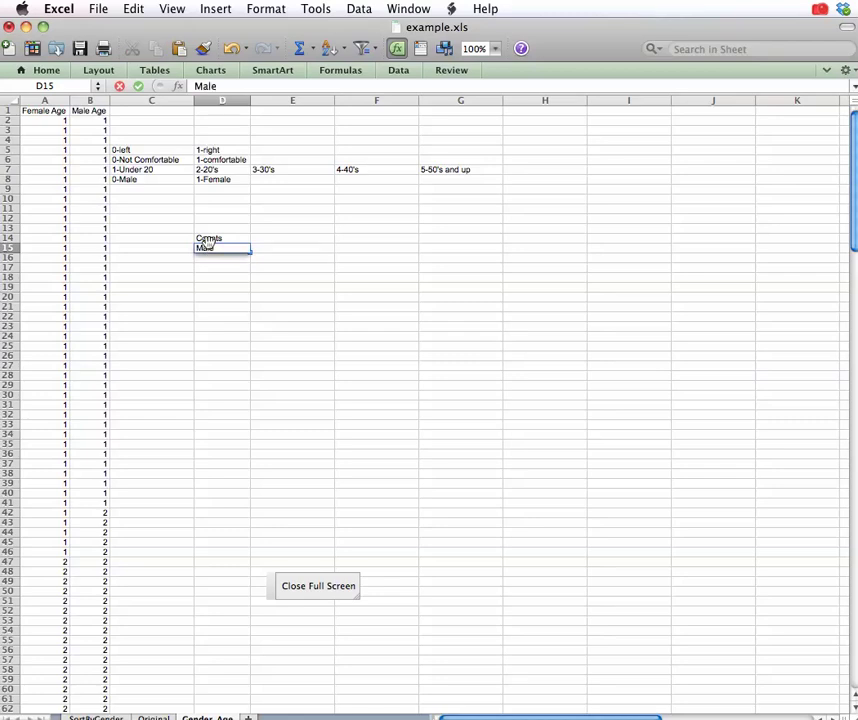
pyautogui.press('Return')
pyautogui.write('Female')
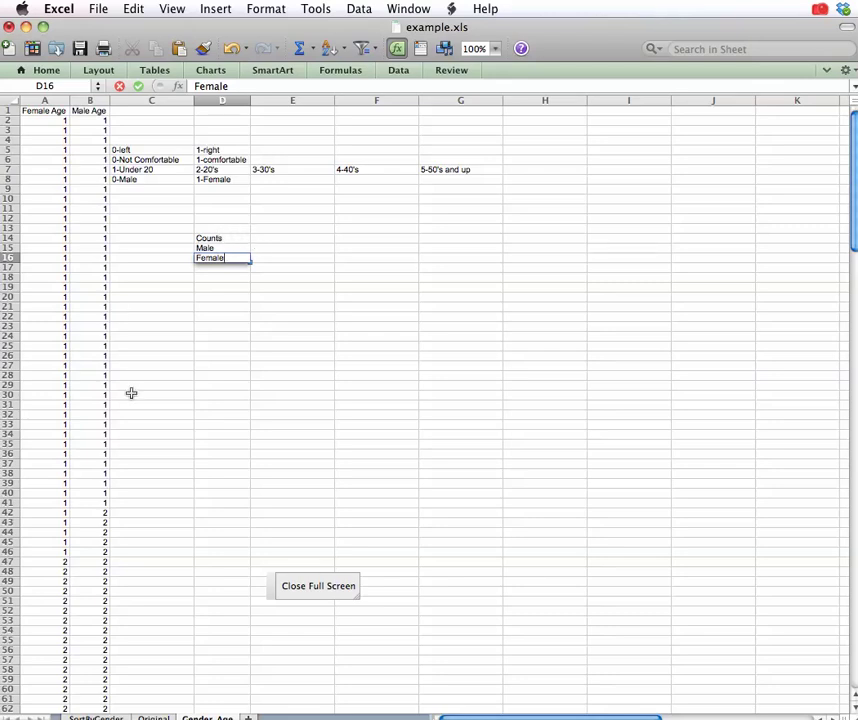
# Count the female age data in E15 with the formula =count(a2:a101).
pyautogui.click(277, 248)
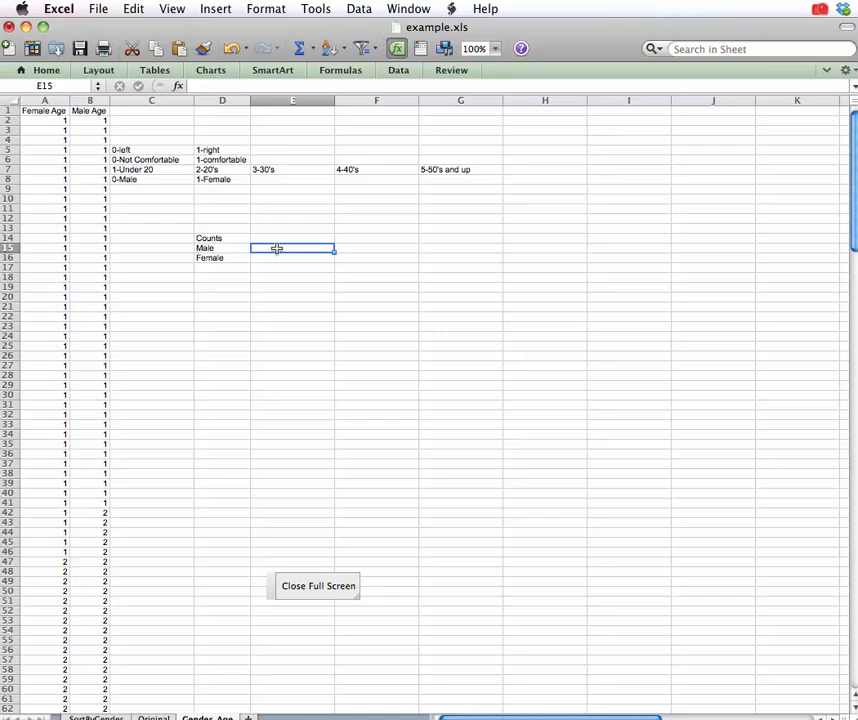
pyautogui.write('=count')
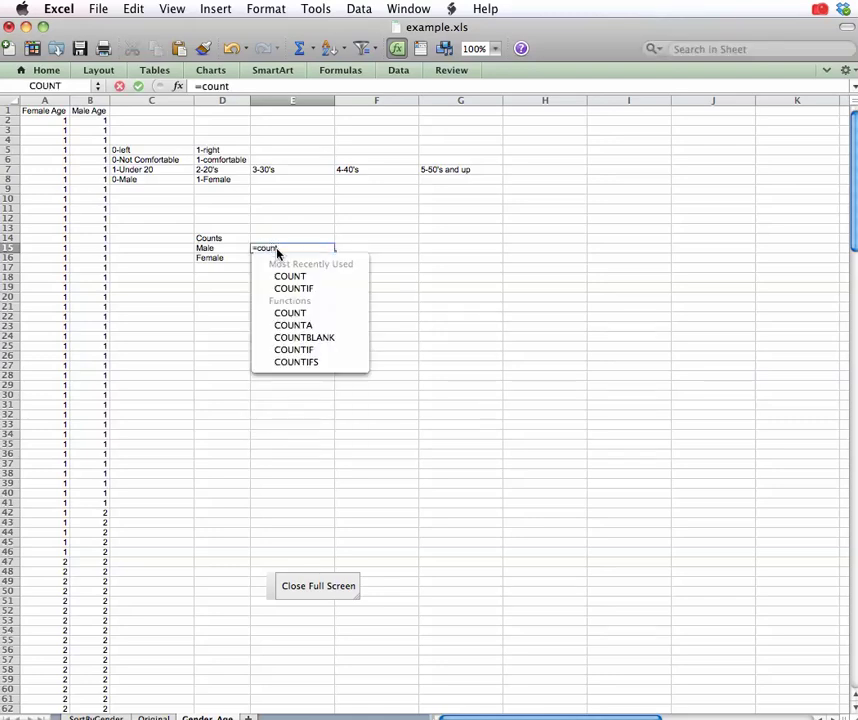
pyautogui.write('(')
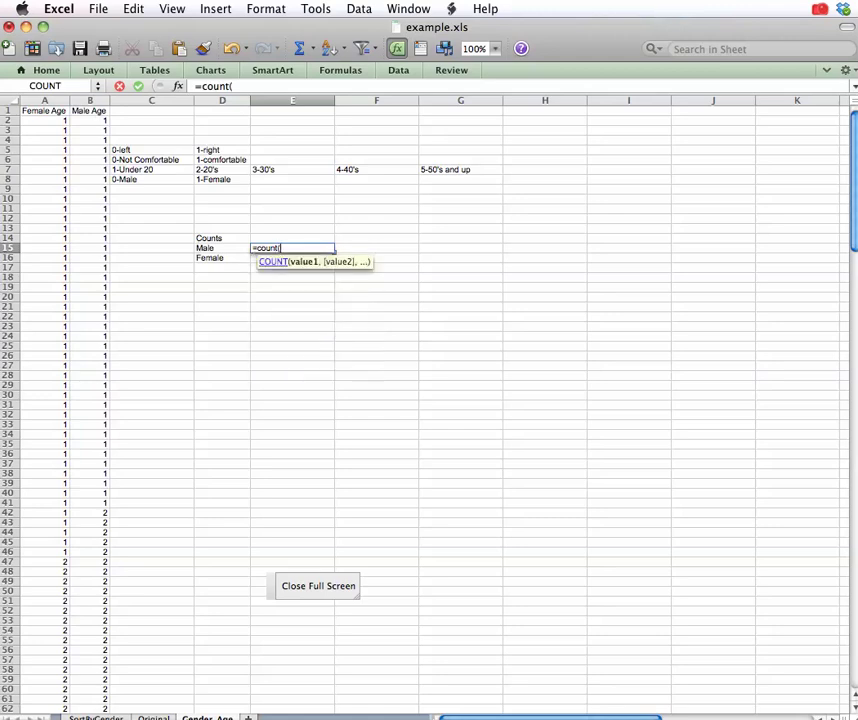
pyautogui.write('a2:')
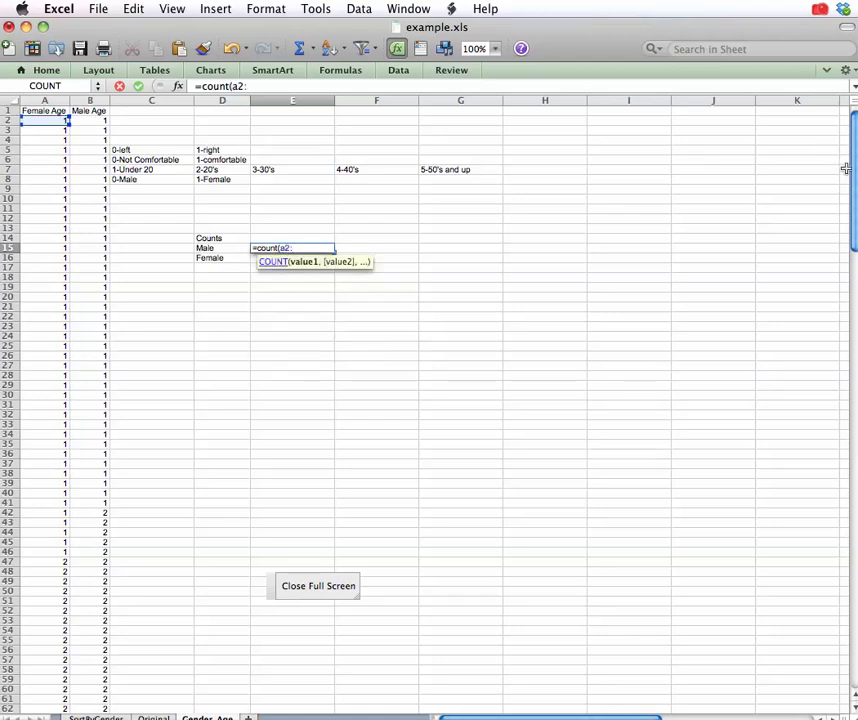
pyautogui.moveTo(852, 176)
pyautogui.mouseDown()
pyautogui.moveTo(853, 333)
pyautogui.moveTo(853, 160)
pyautogui.mouseUp()
pyautogui.write('101')
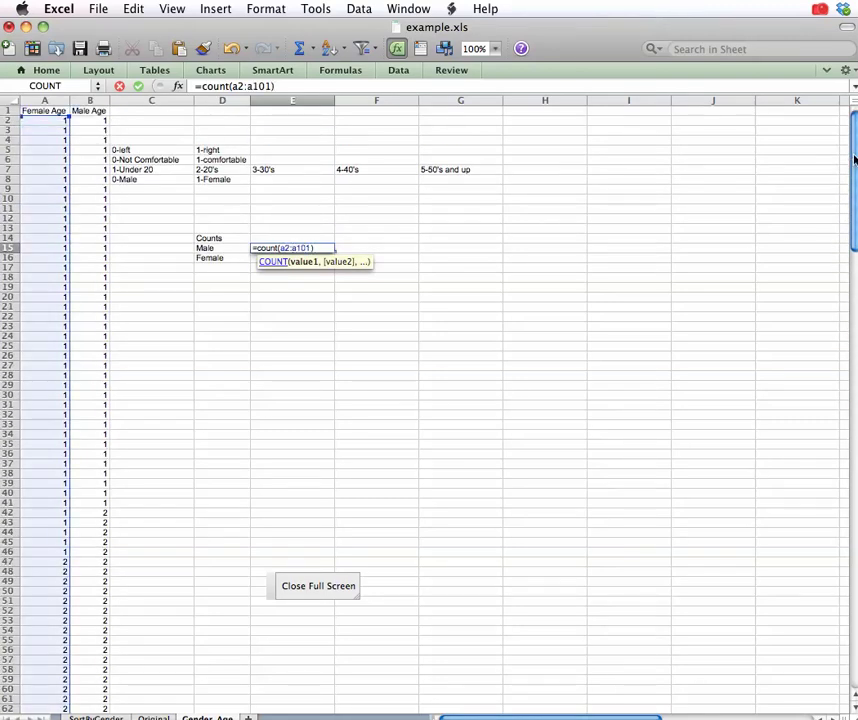
pyautogui.write(')')
pyautogui.press('Return')
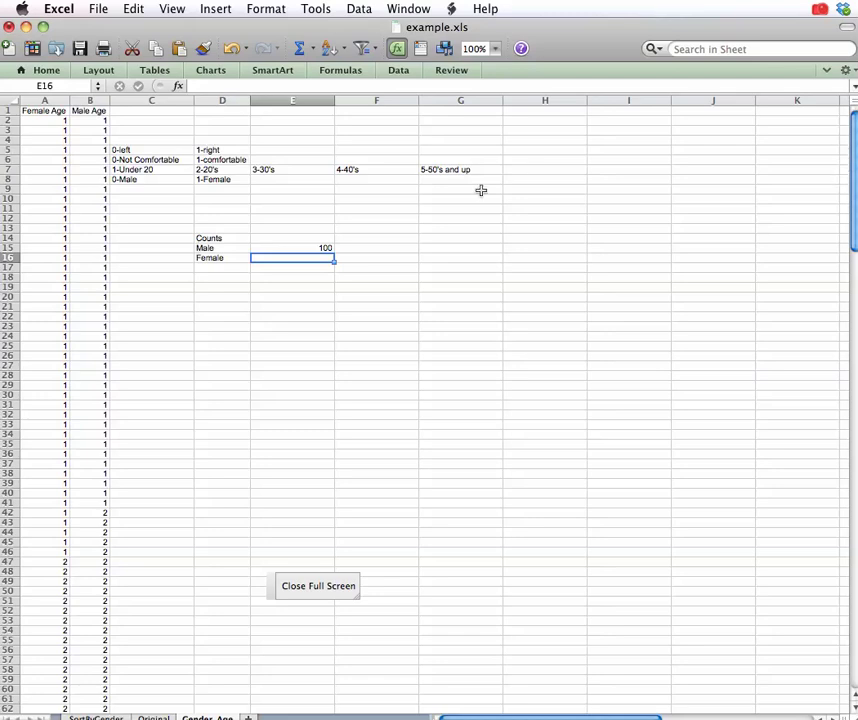
# Swap the count labels so that D15 reads FeMale and D16 reads Male.
pyautogui.doubleClick(205, 247)
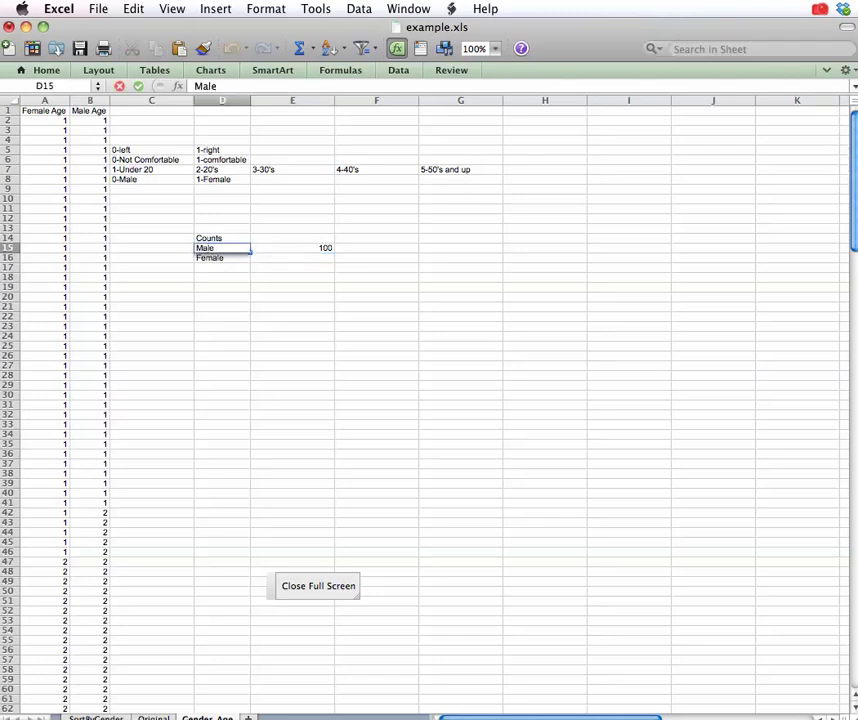
pyautogui.write('Fe')
pyautogui.press('Return')
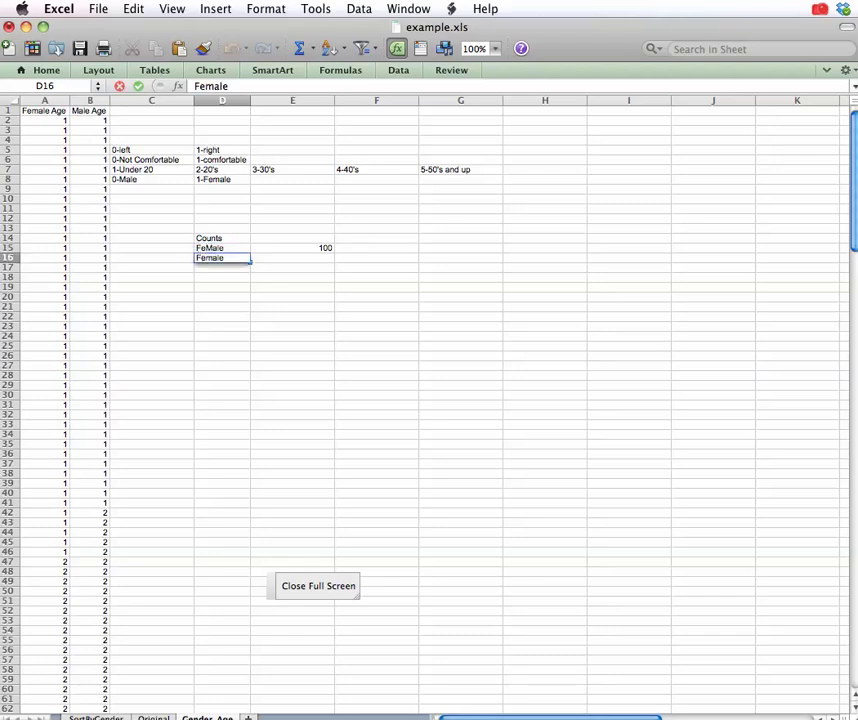
pyautogui.press('BackSpace')
pyautogui.write('M')
# Count the male age data in E16 with a COUNT formula over B2:B77, and review the formula.
pyautogui.click(277, 256)
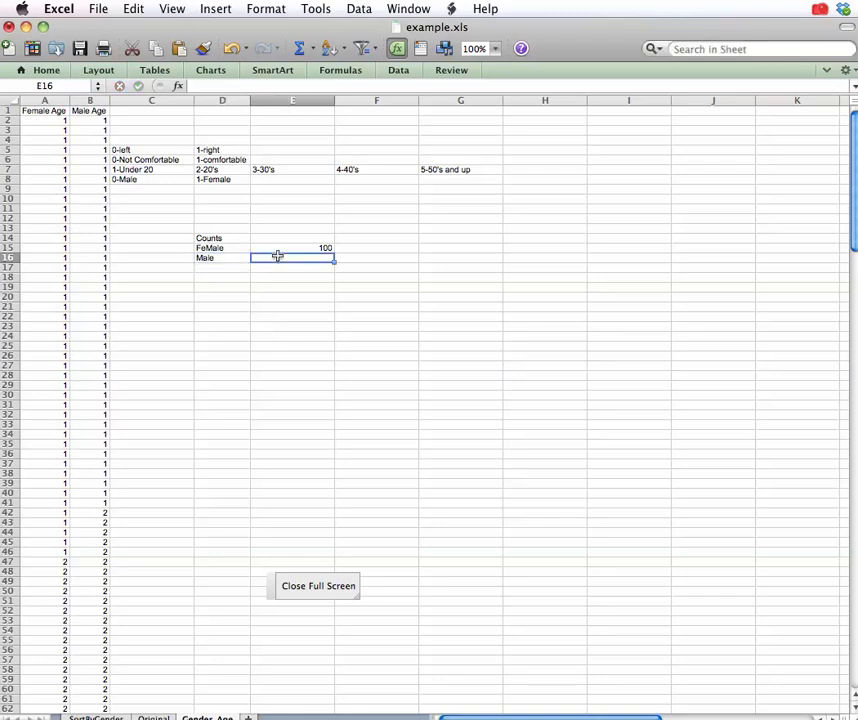
pyautogui.write('=count')
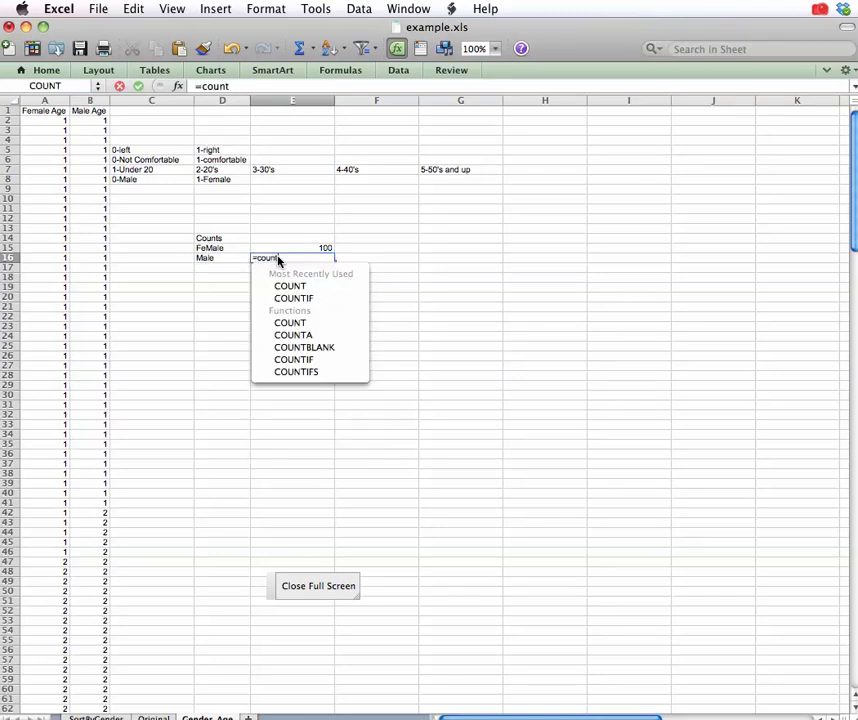
pyautogui.write('(b')
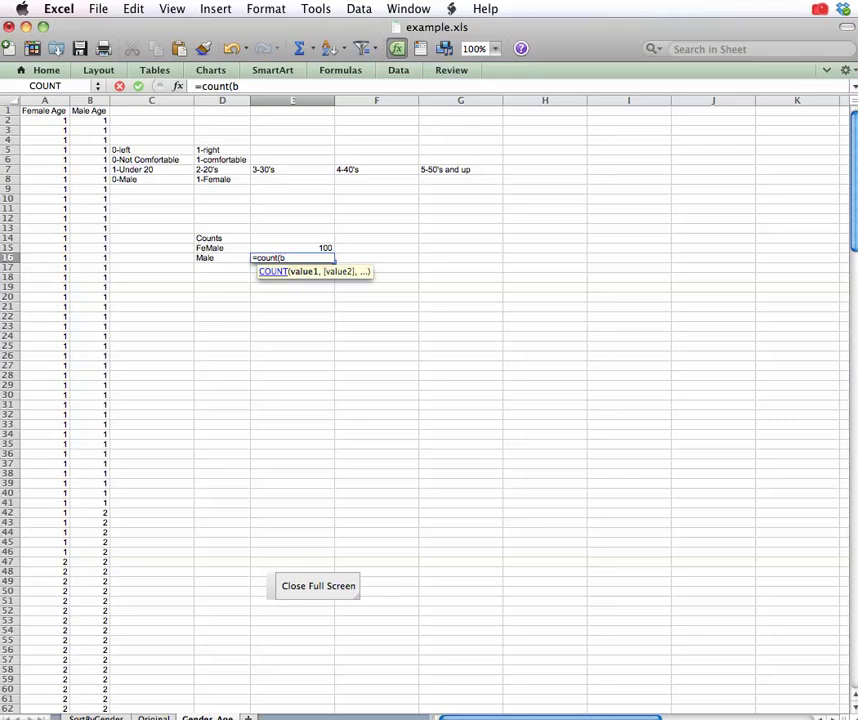
pyautogui.write('2:')
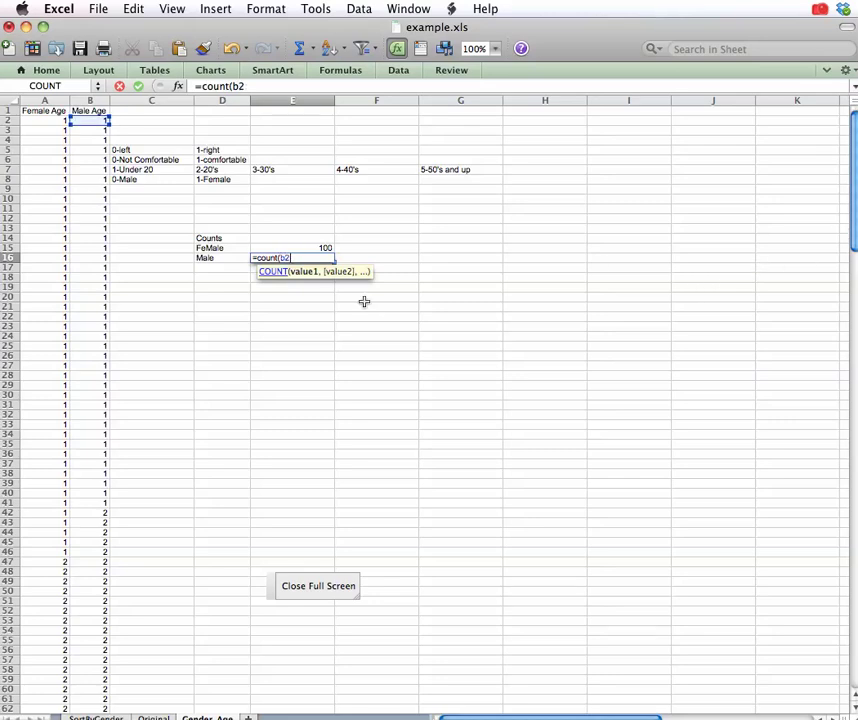
pyautogui.press('BackSpace')
pyautogui.press('BackSpace')
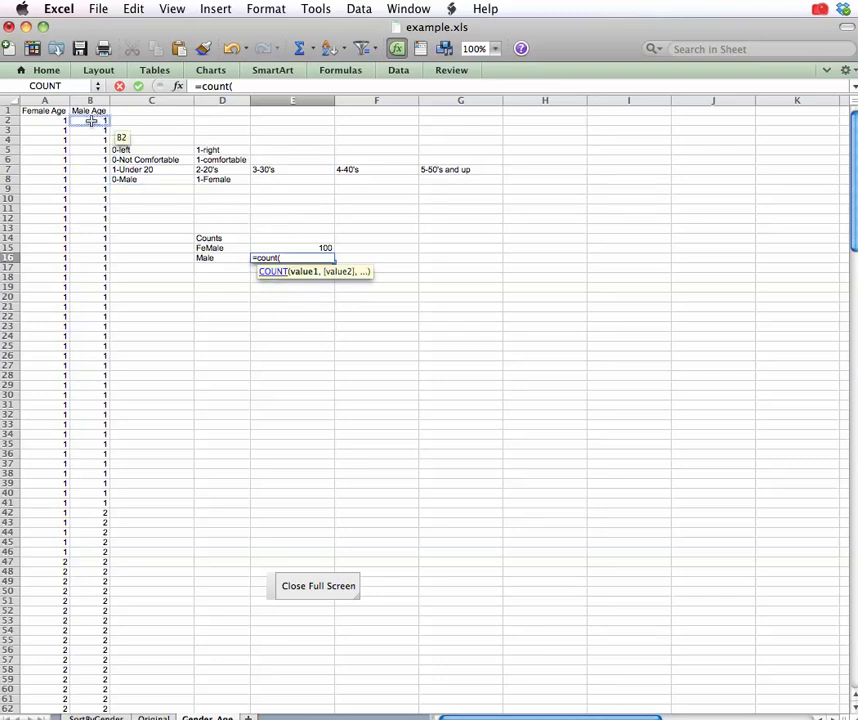
pyautogui.moveTo(90, 121); pyautogui.dragTo(100, 581)
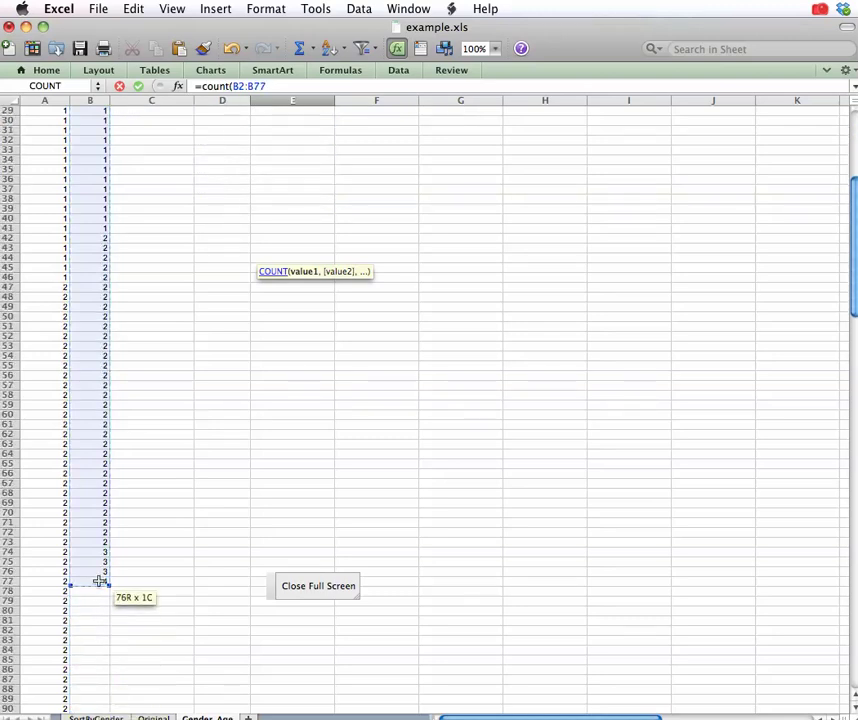
pyautogui.press('Return')
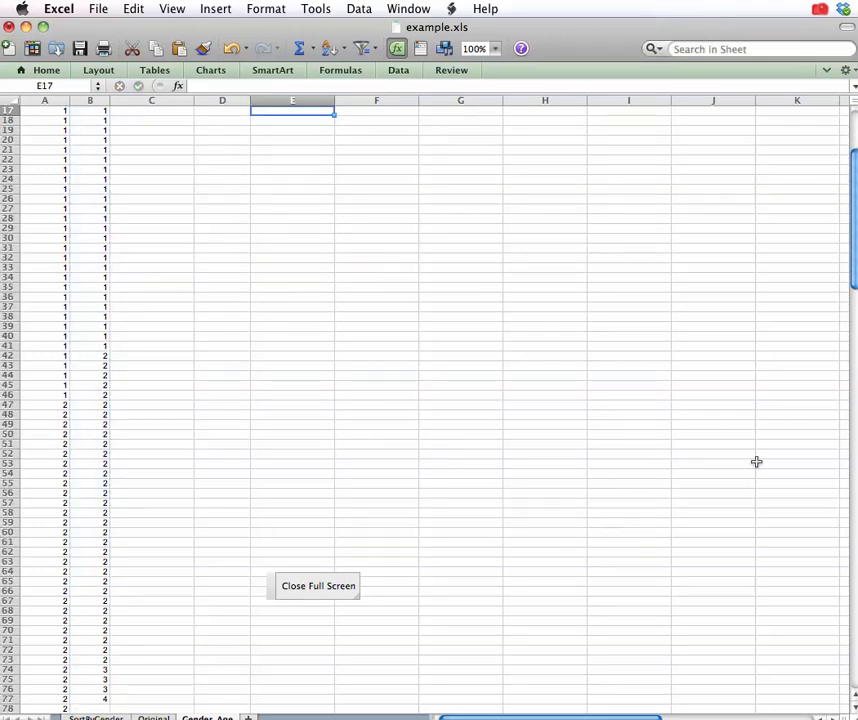
pyautogui.moveTo(855, 260); pyautogui.dragTo(852, 163)
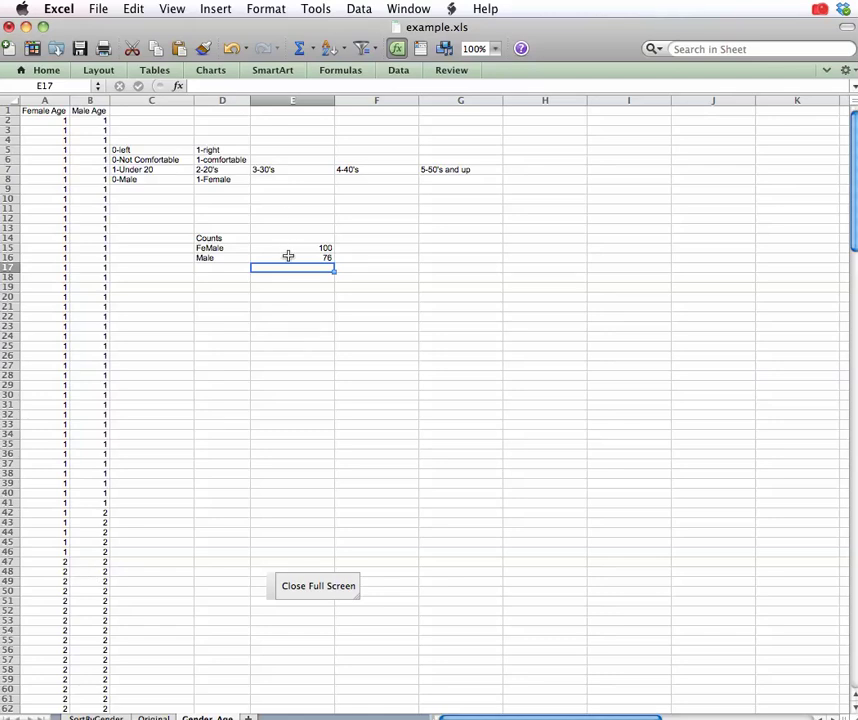
pyautogui.click(288, 256)
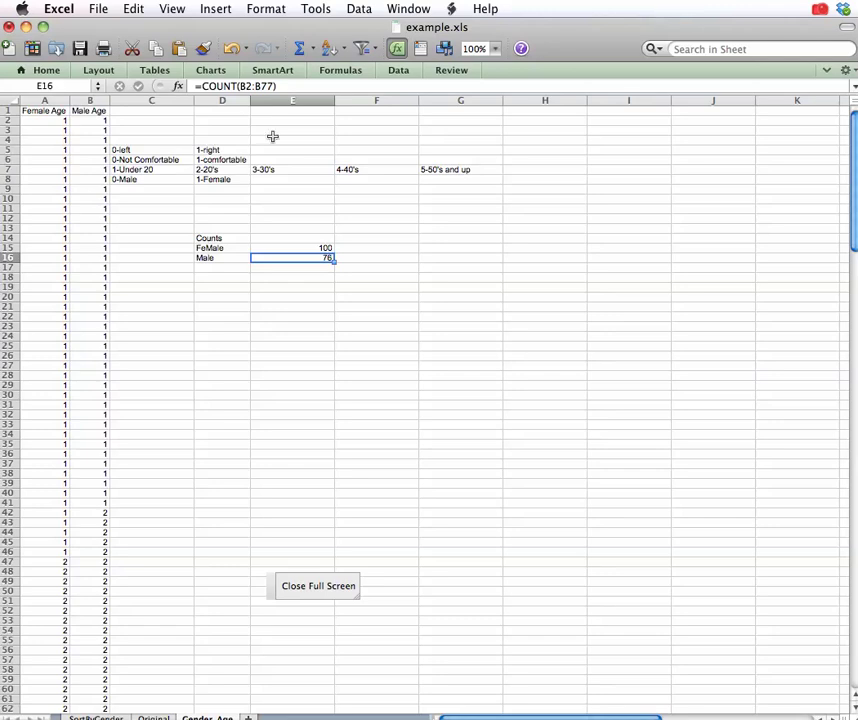
pyautogui.click(309, 275)
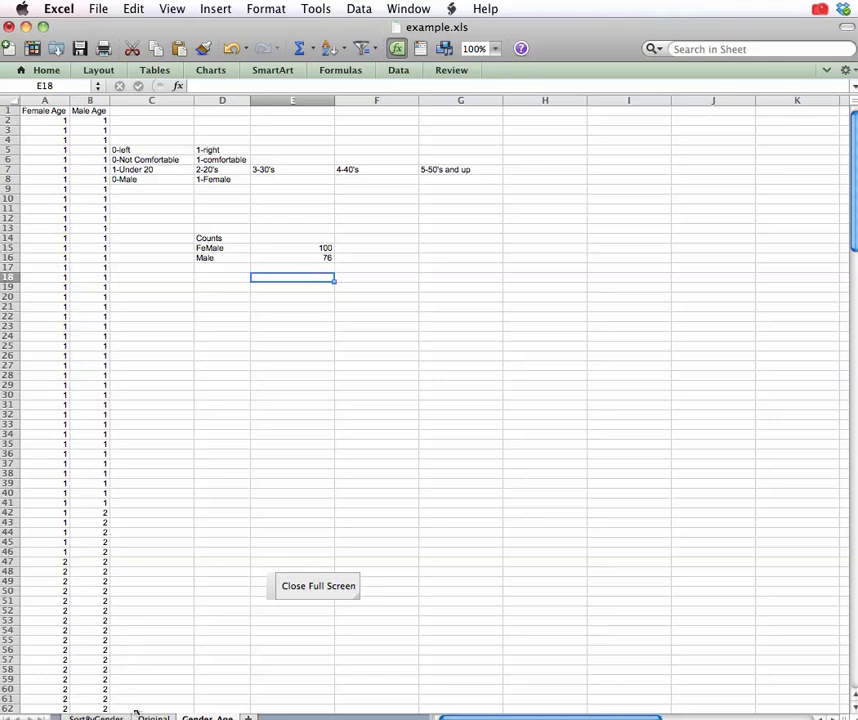
# On the Original sheet, enter the labels Male in G19 and Female in G20.
pyautogui.press('super+Tab')
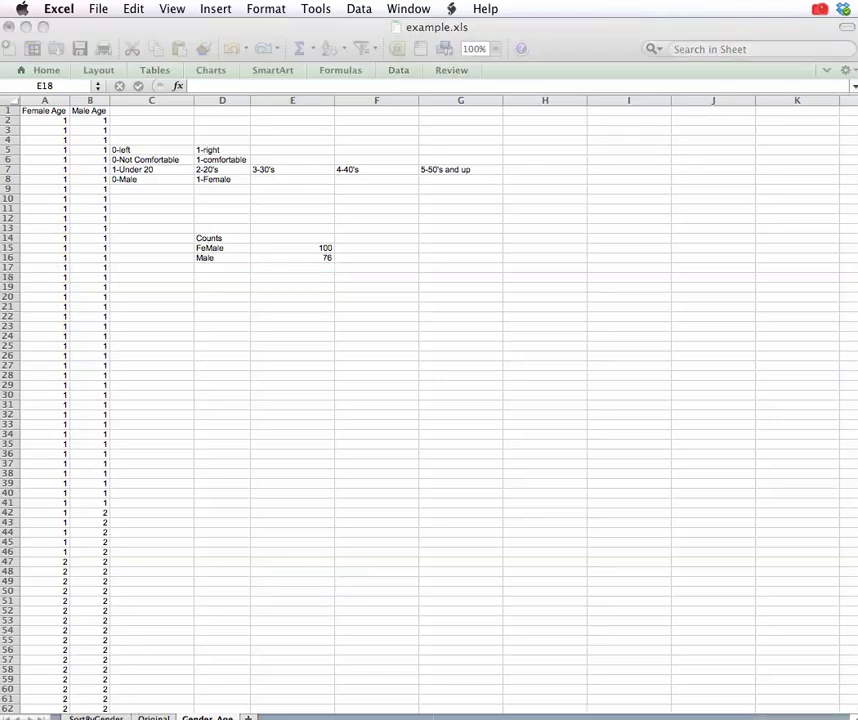
pyautogui.press('super+Tab')
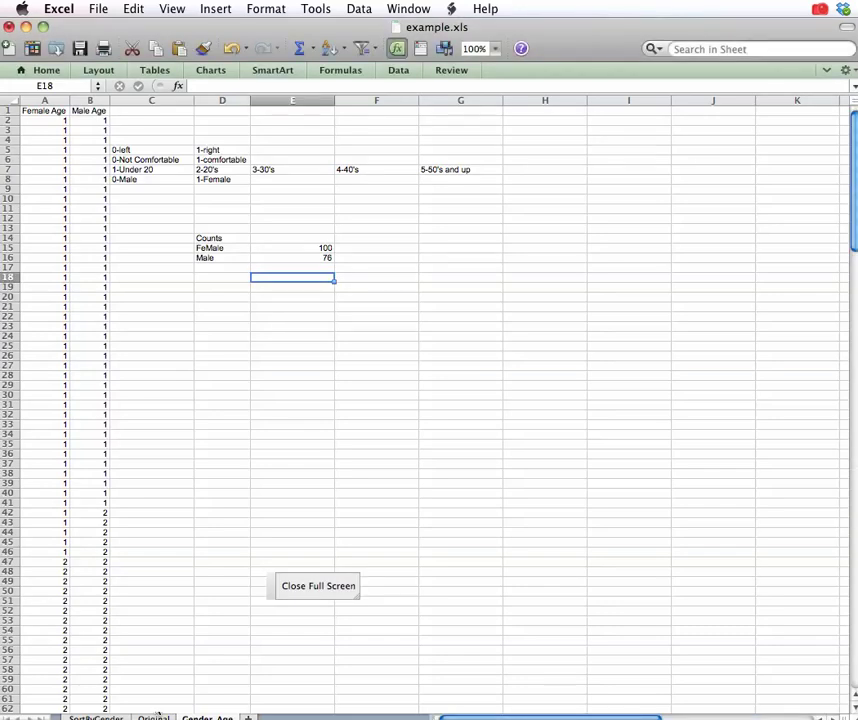
pyautogui.click(153, 717)
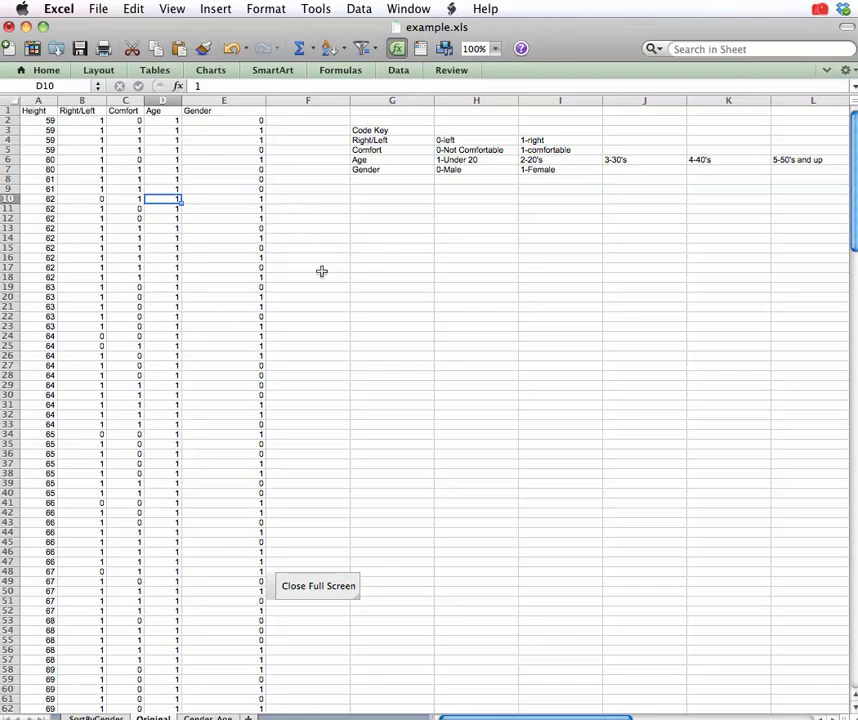
pyautogui.click(358, 286)
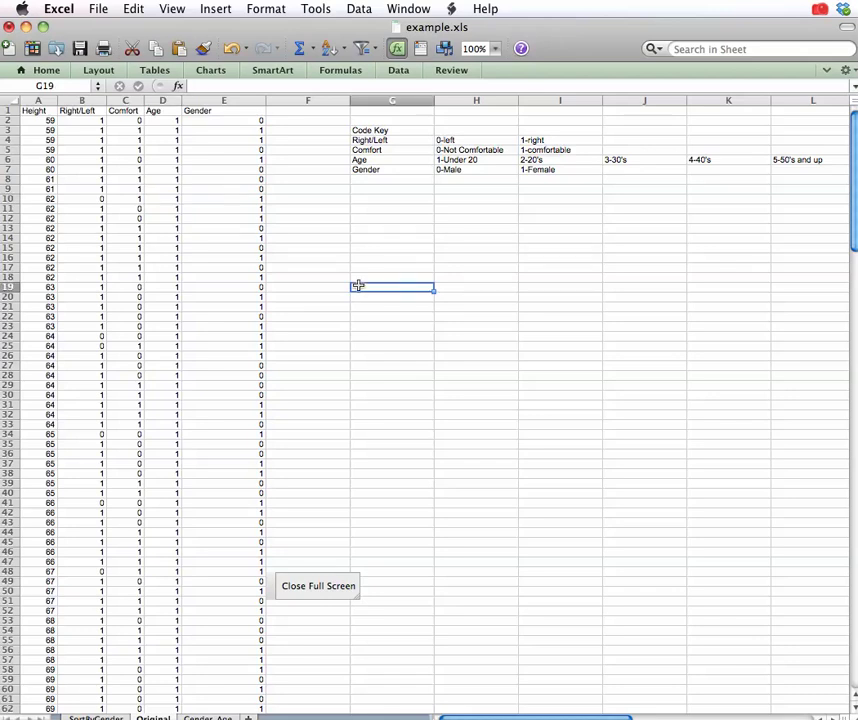
pyautogui.write('Male')
pyautogui.press('Return')
pyautogui.write('Females')
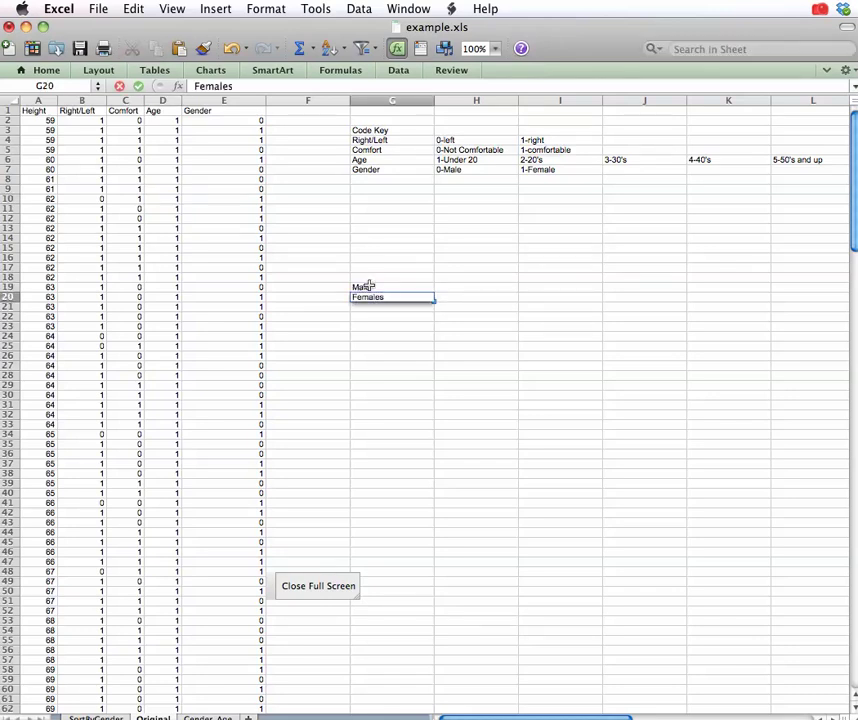
pyautogui.press('BackSpace')
# Begin a COUNTIF formula in H19 for the Male count, using the Gender range e2:e177.
pyautogui.click(473, 285)
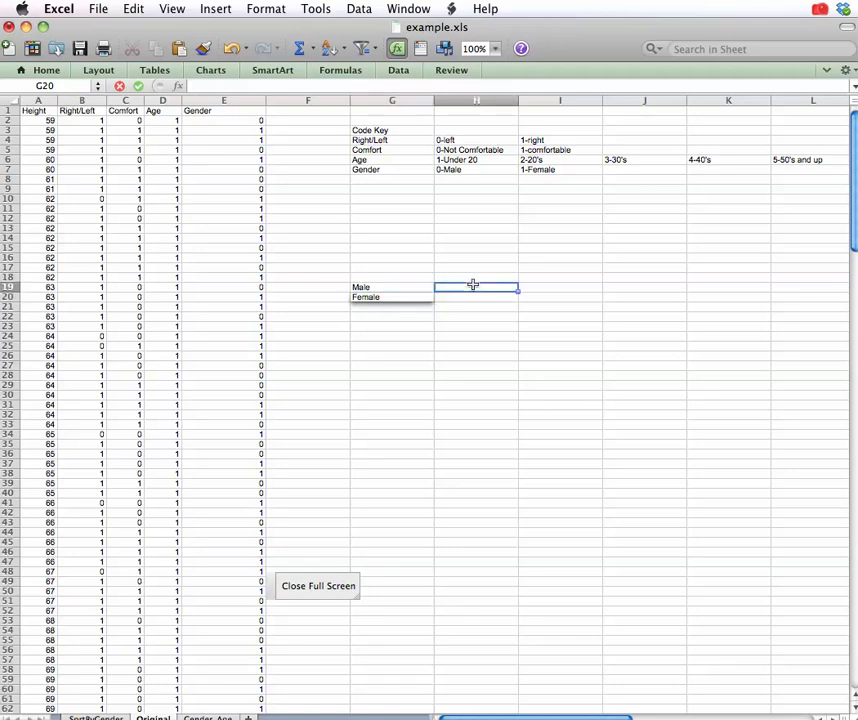
pyautogui.write('=')
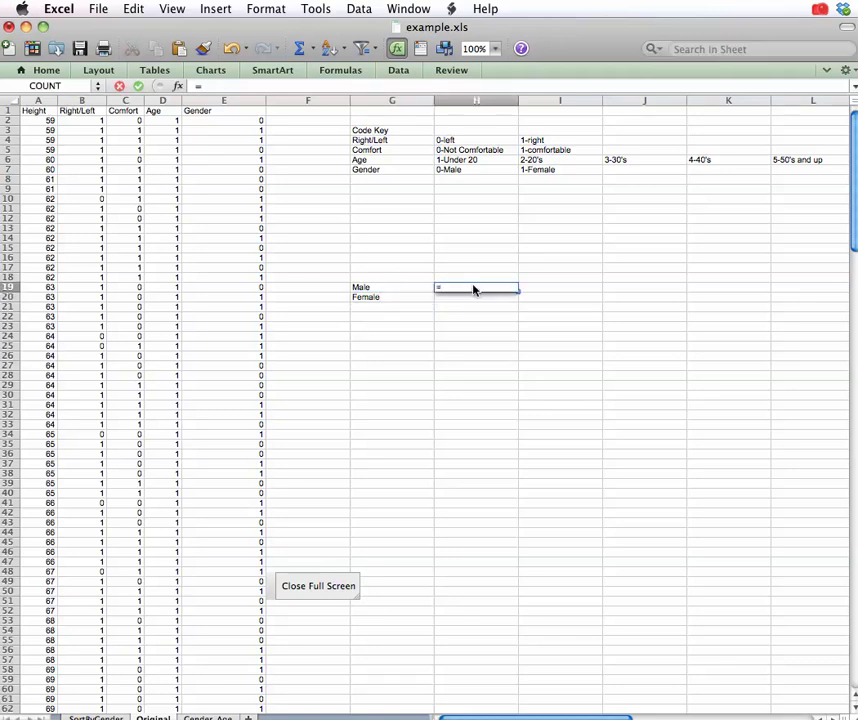
pyautogui.write('countif')
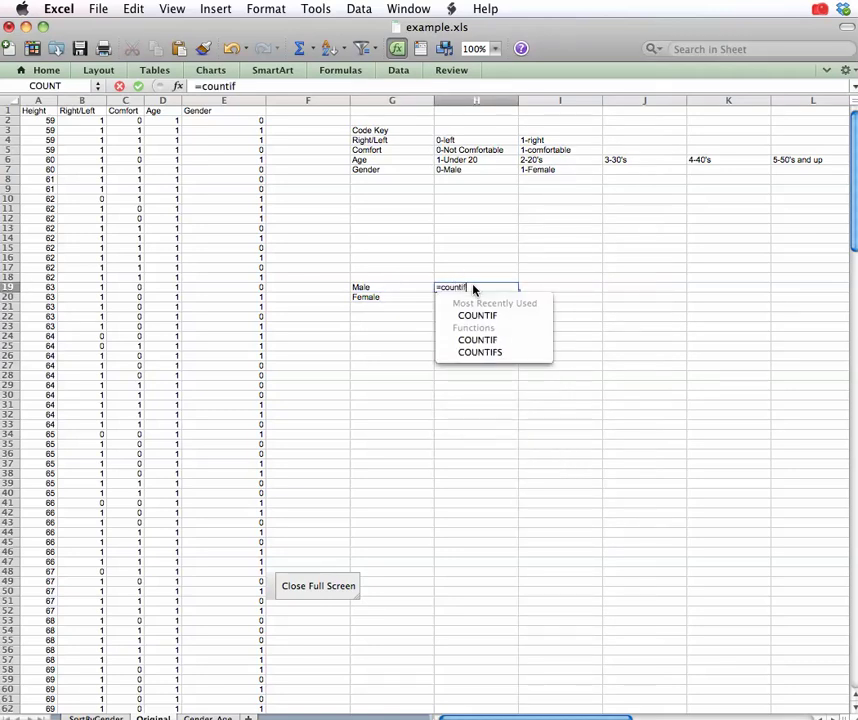
pyautogui.write('(')
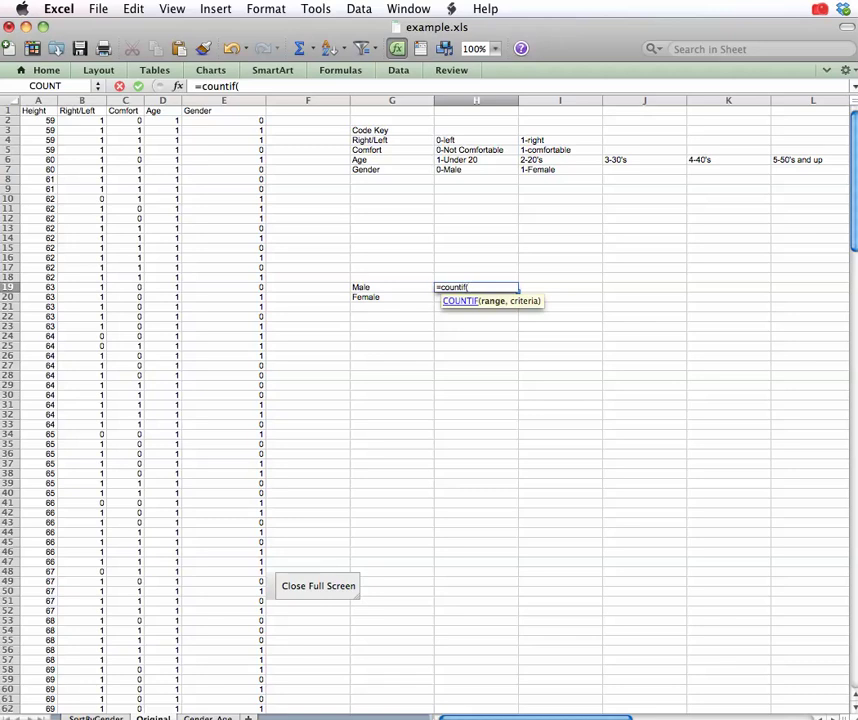
pyautogui.write('e2:')
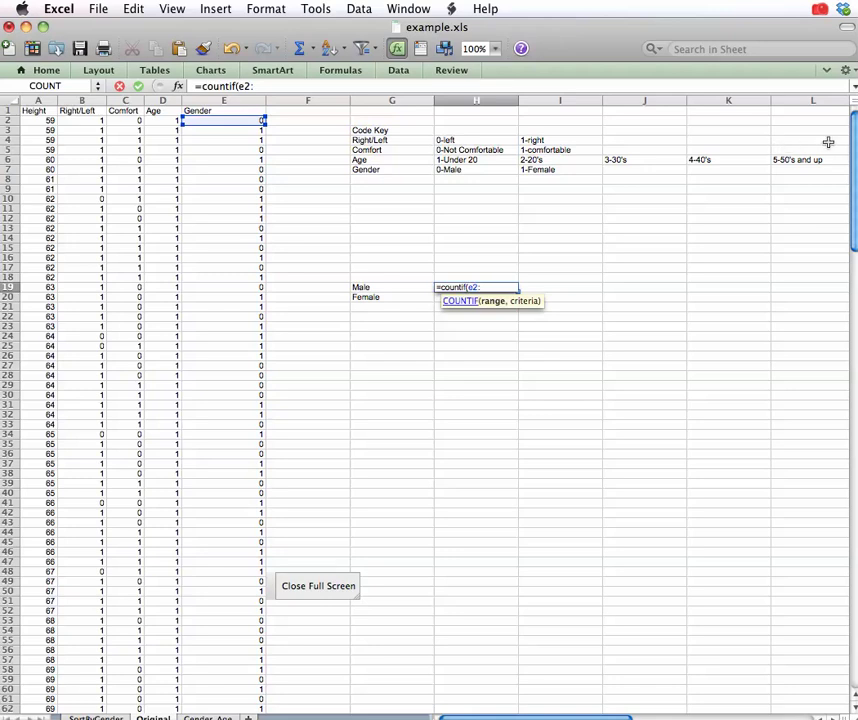
pyautogui.moveTo(853, 165)
pyautogui.mouseDown()
pyautogui.moveTo(838, 525)
pyautogui.moveTo(852, 140)
pyautogui.mouseUp()
pyautogui.write('e177')
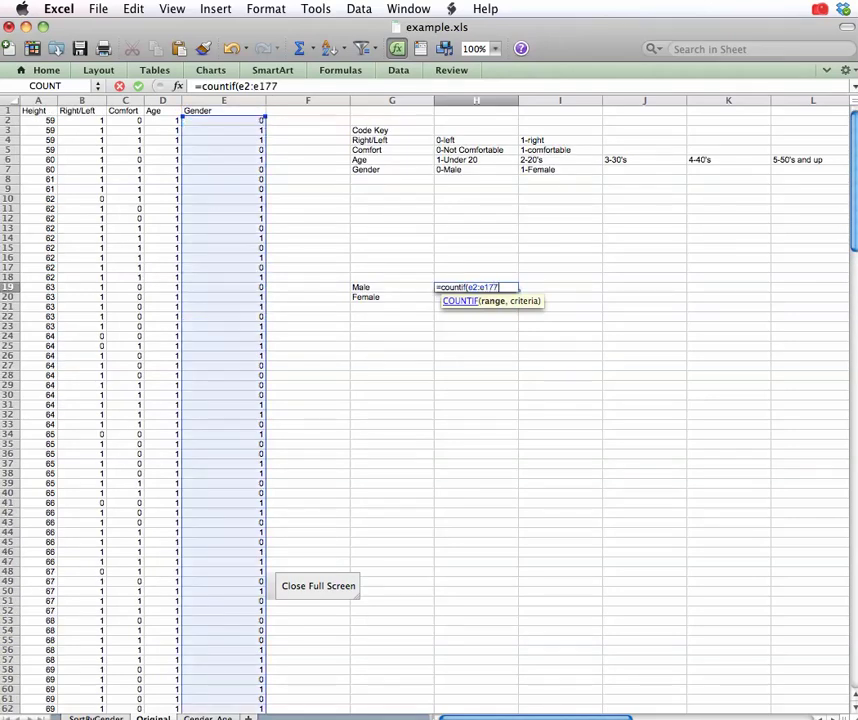
pyautogui.press('Return')
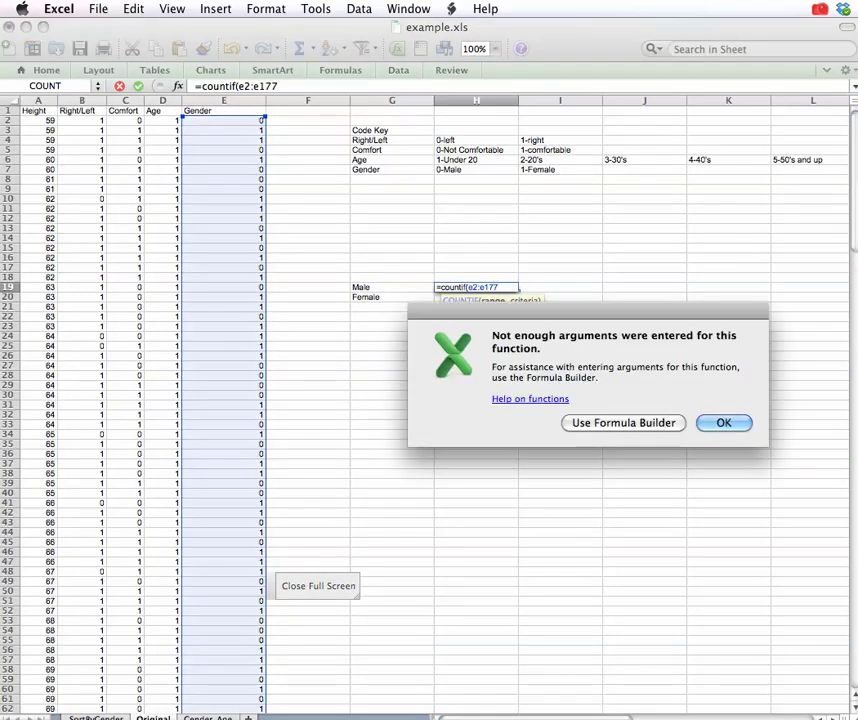
pyautogui.click(701, 424)
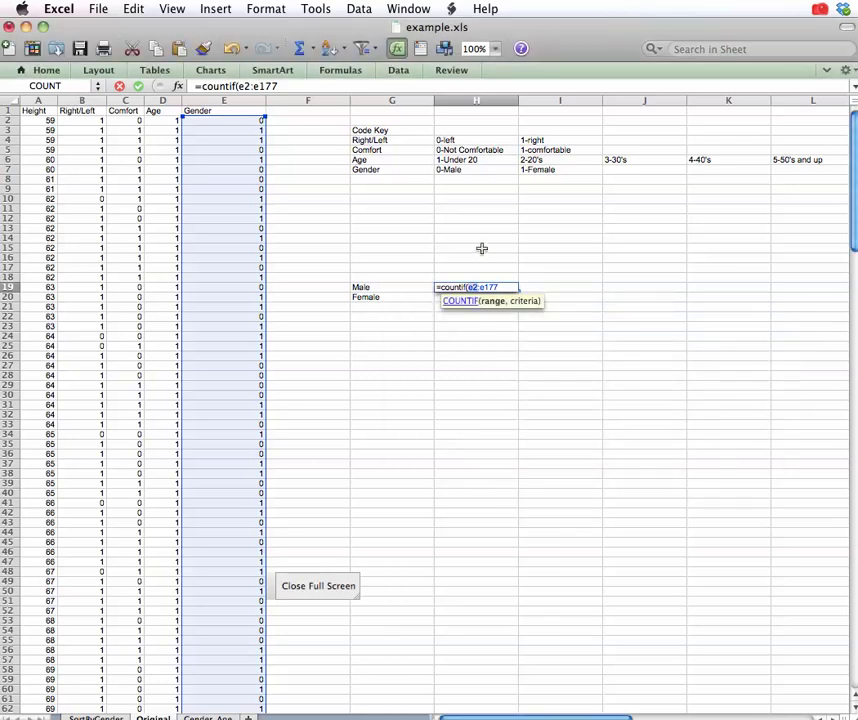
# Complete the COUNTIF formula in H19 with the criterion 0 so that it counts the males.
pyautogui.click(322, 77)
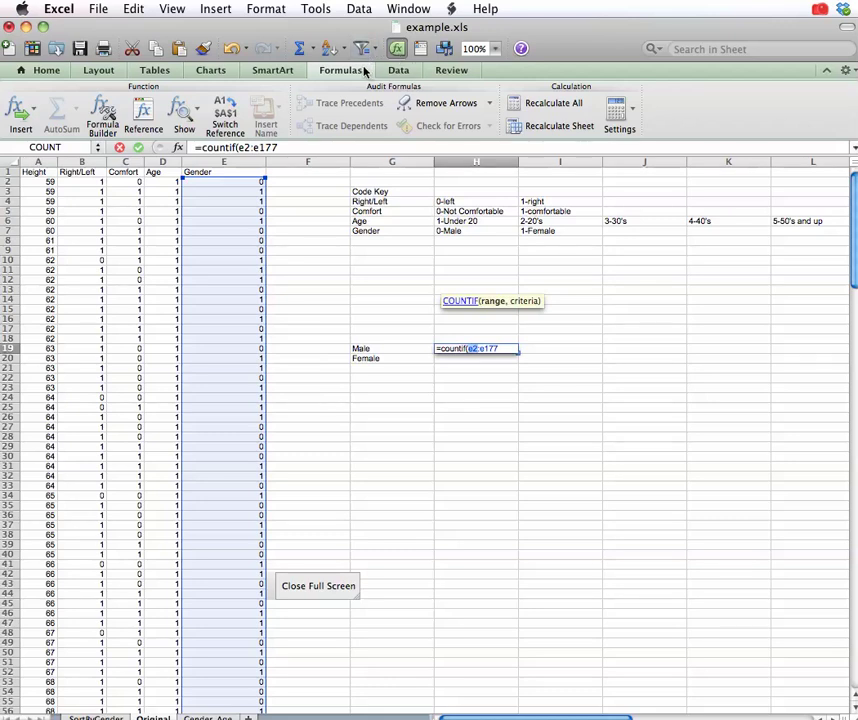
pyautogui.click(355, 73)
pyautogui.click(291, 87)
pyautogui.write(',')
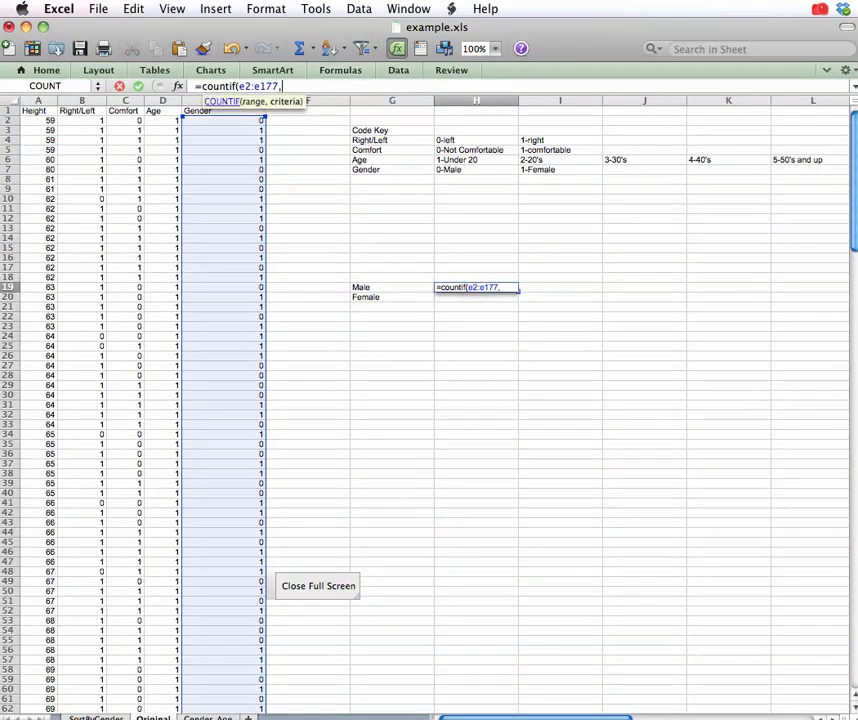
pyautogui.write('0')
pyautogui.press('Return')
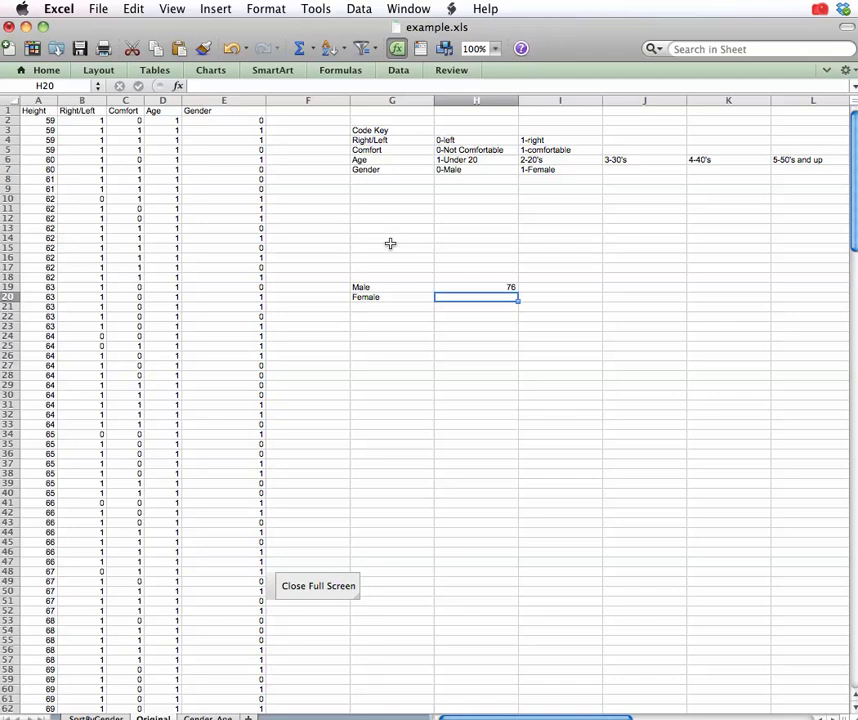
# Count the females in H20 with a COUNTIF formula over e2:e177 and the criterion 1.
pyautogui.write('=')
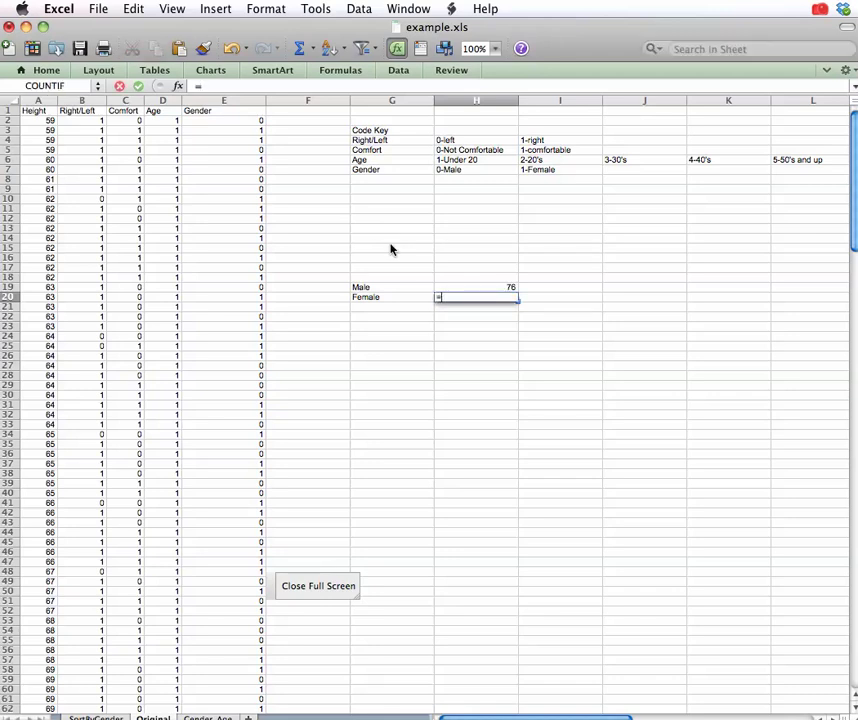
pyautogui.write('countif(')
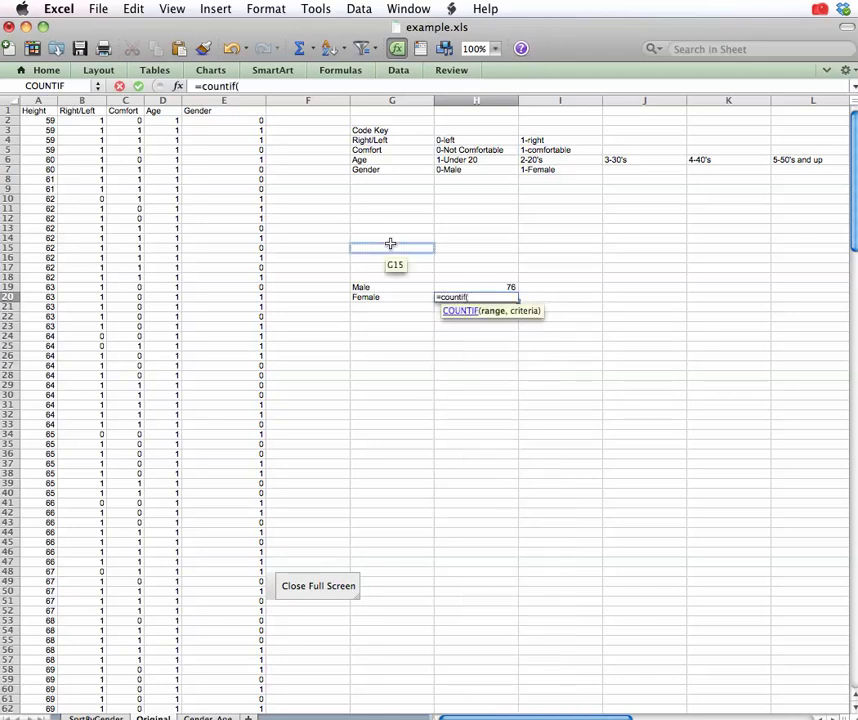
pyautogui.write('e2:e')
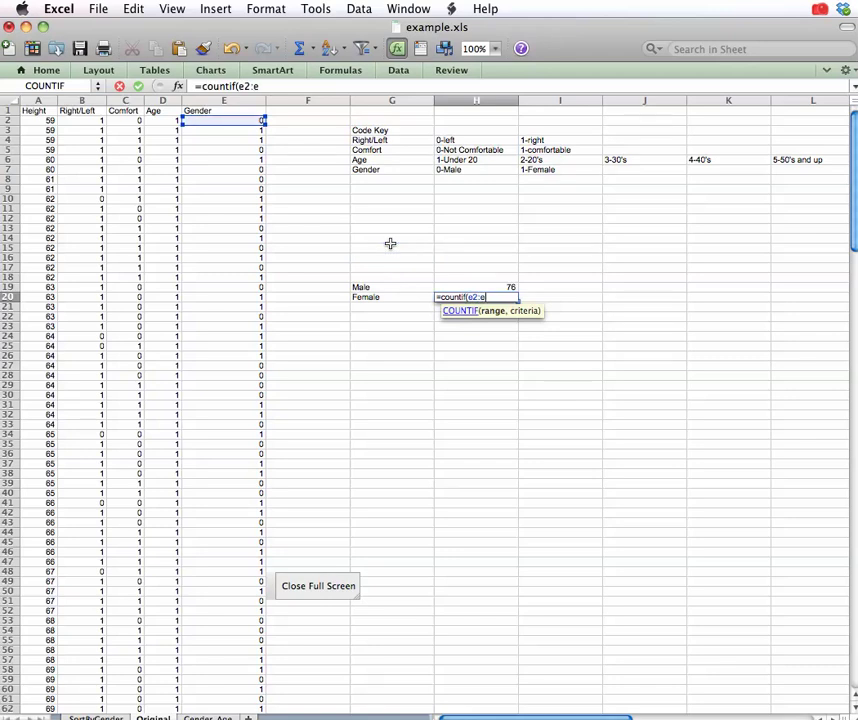
pyautogui.write('177,')
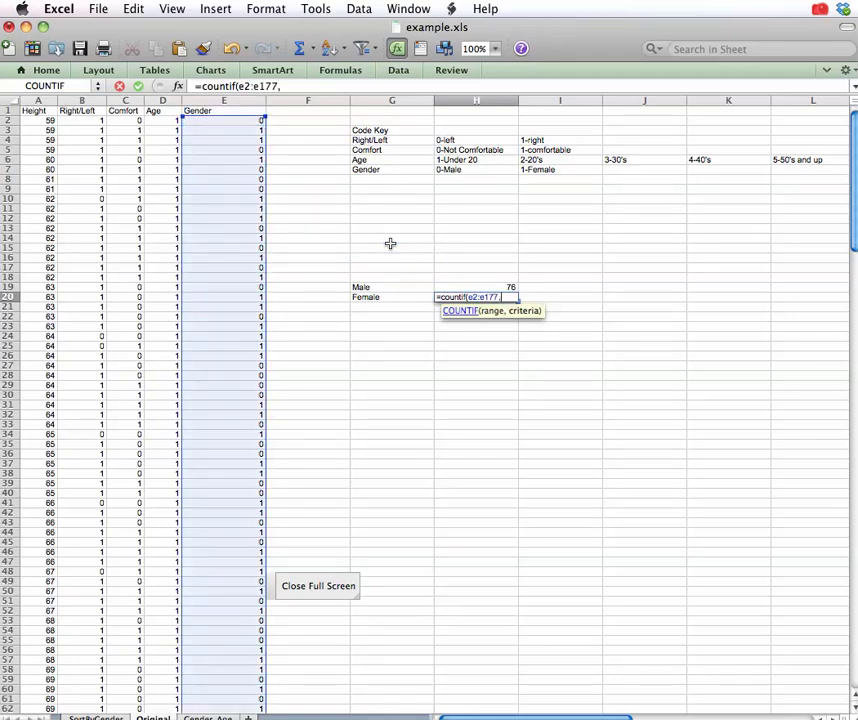
pyautogui.write('1')
pyautogui.press('Return')
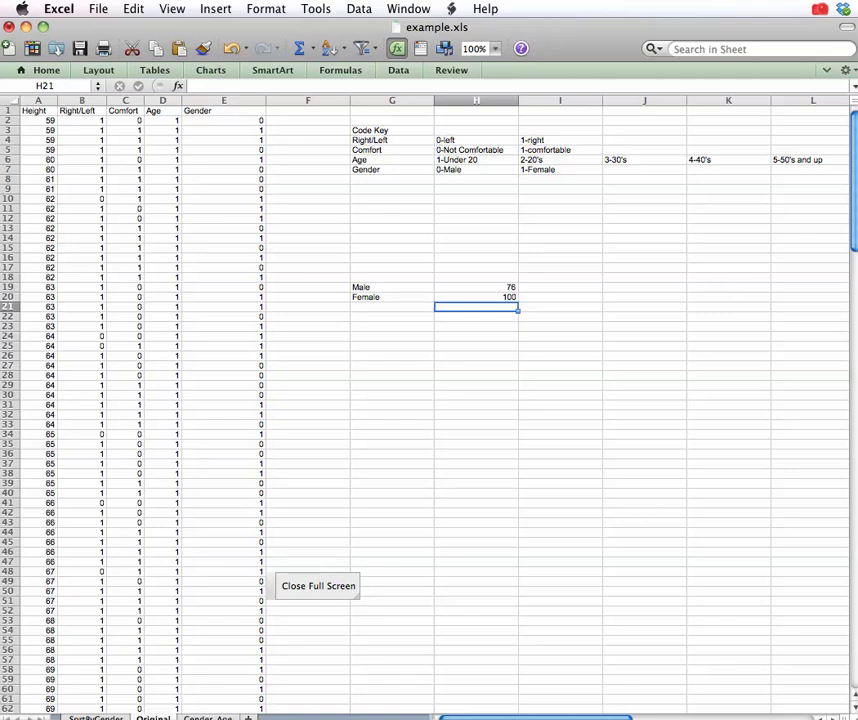
# Check the lab task list in Word, and return to the Gender_Age sheet in Excel.
pyautogui.press('super+Tab')
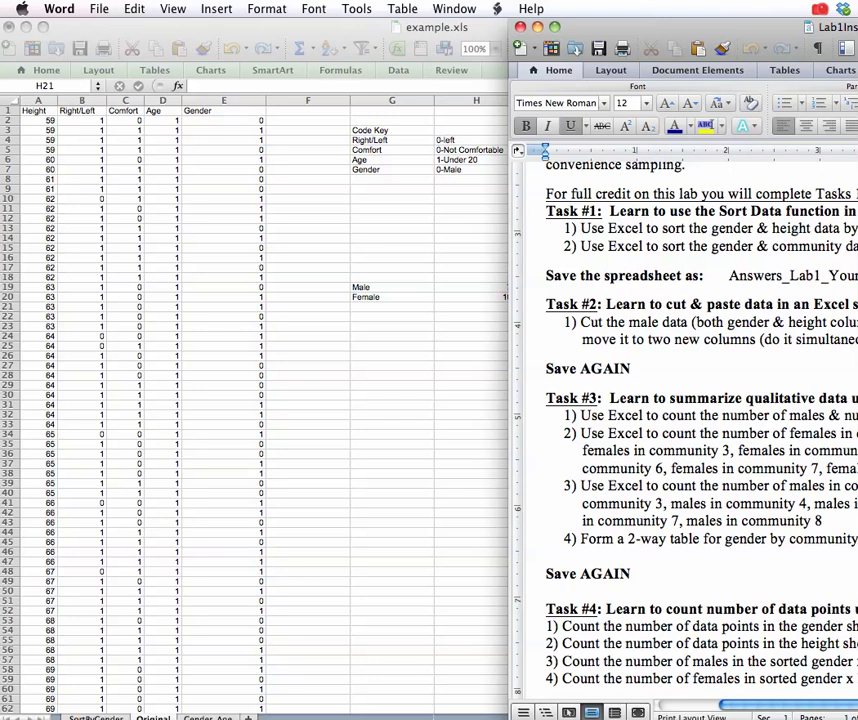
pyautogui.click(321, 405)
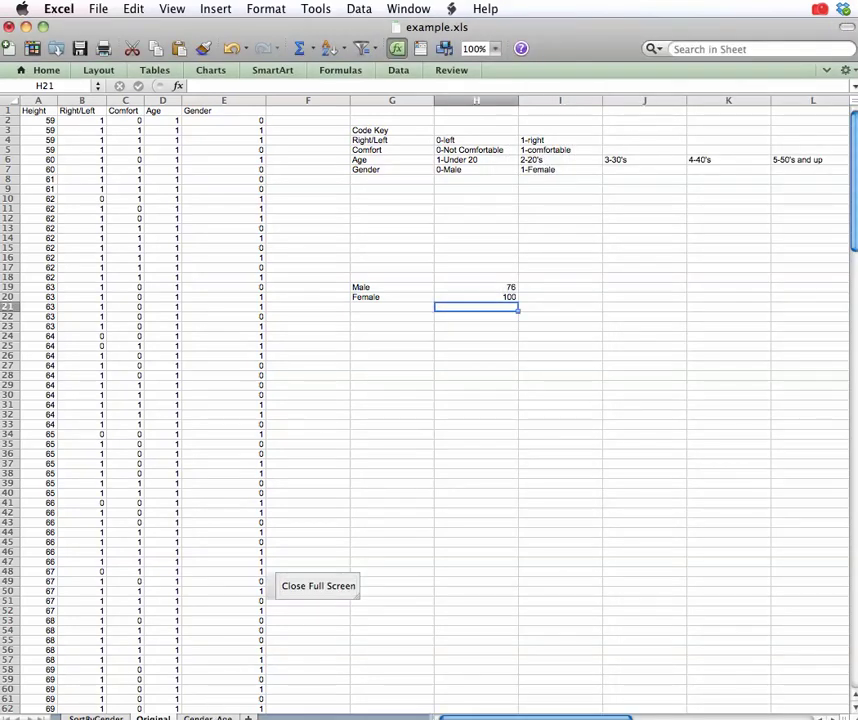
pyautogui.hotkey('ctrl', 'pagedown')
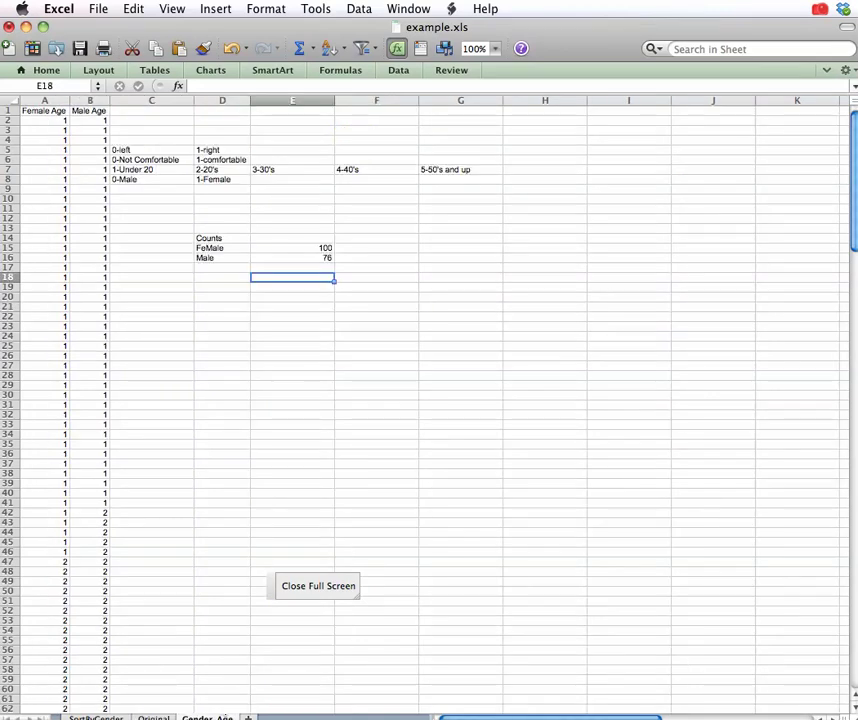